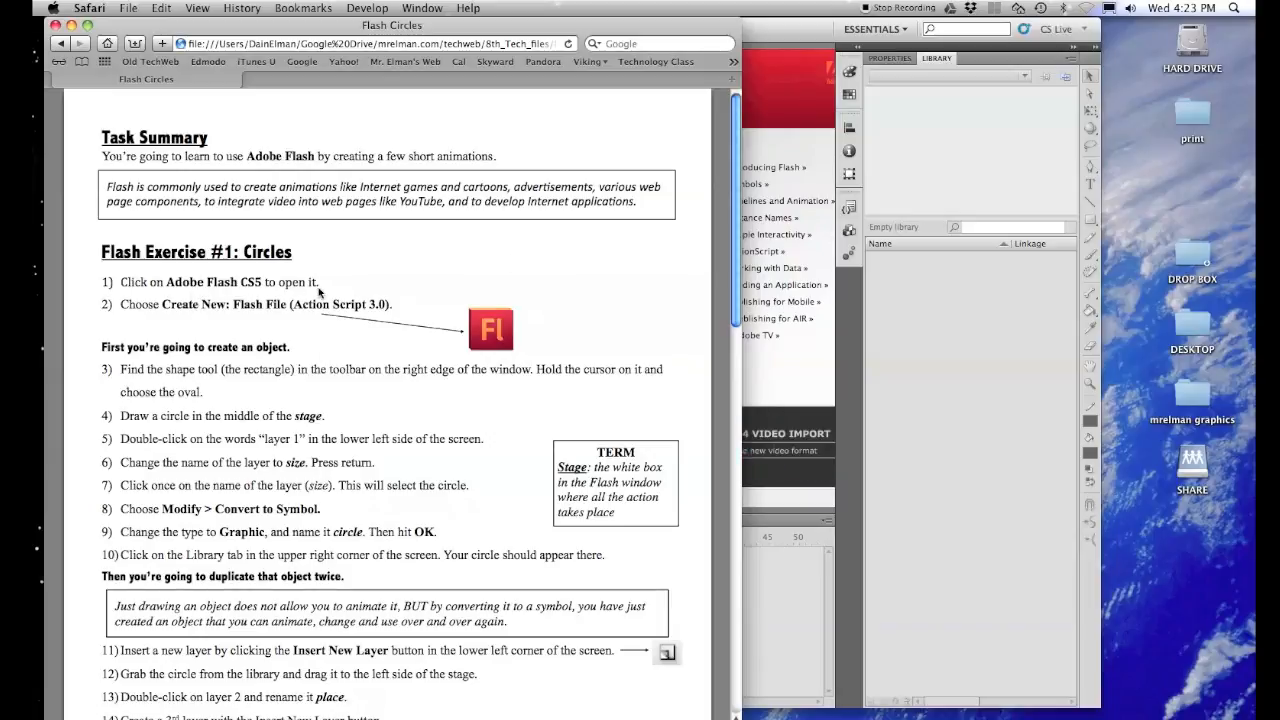
# Step: Switch to Flash, create a new ActionScript 3.0 document and enlarge the window so the whole stage fits
pyautogui.click(779, 103)
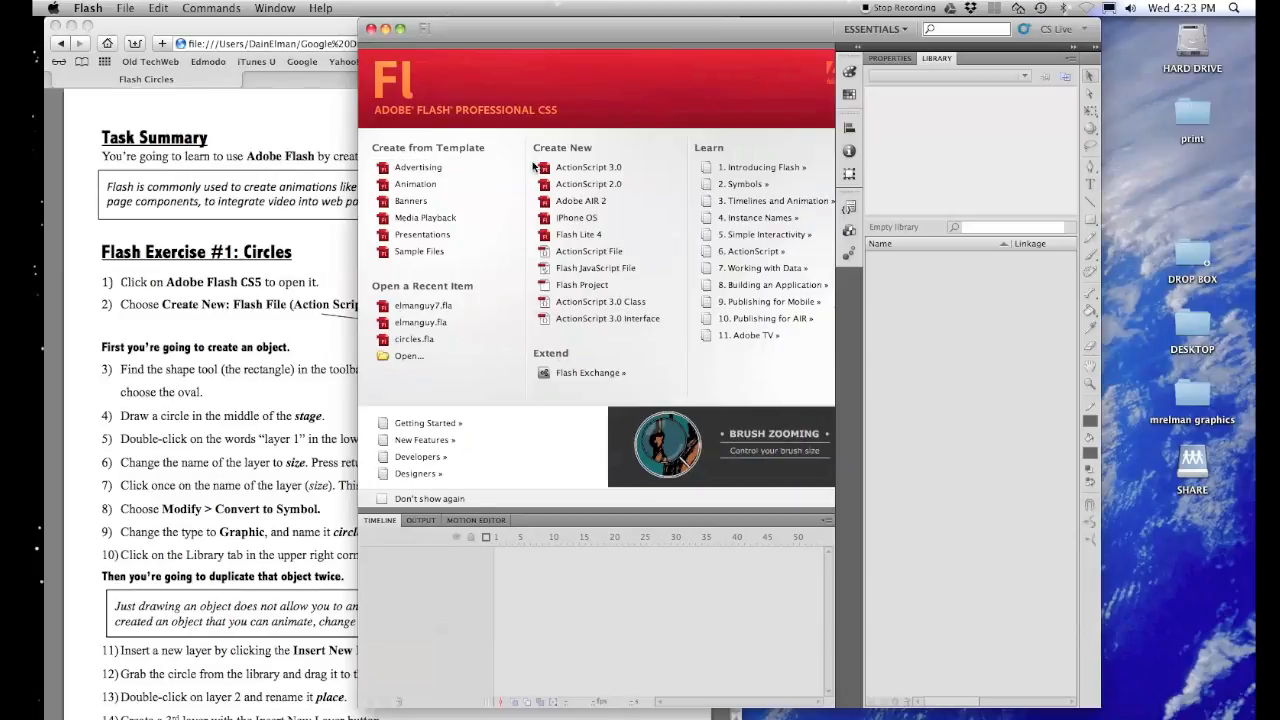
pyautogui.click(628, 174)
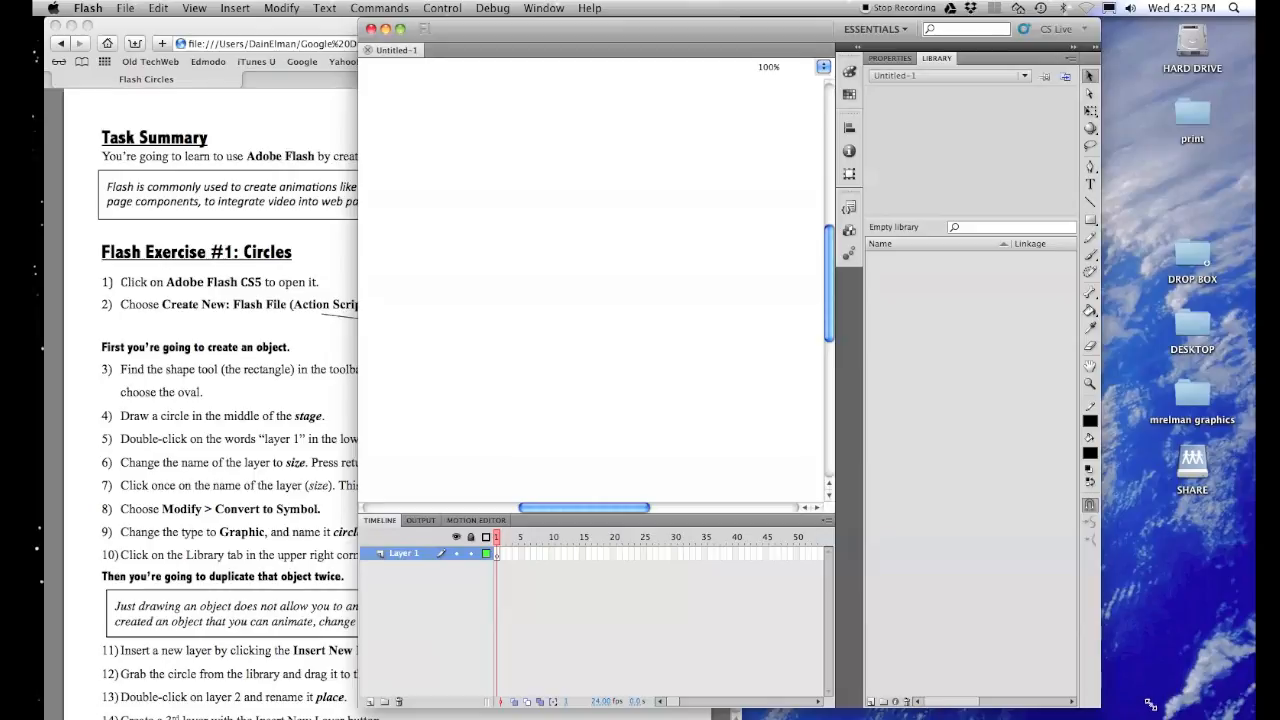
pyautogui.moveTo(1158, 705); pyautogui.dragTo(1210, 705)
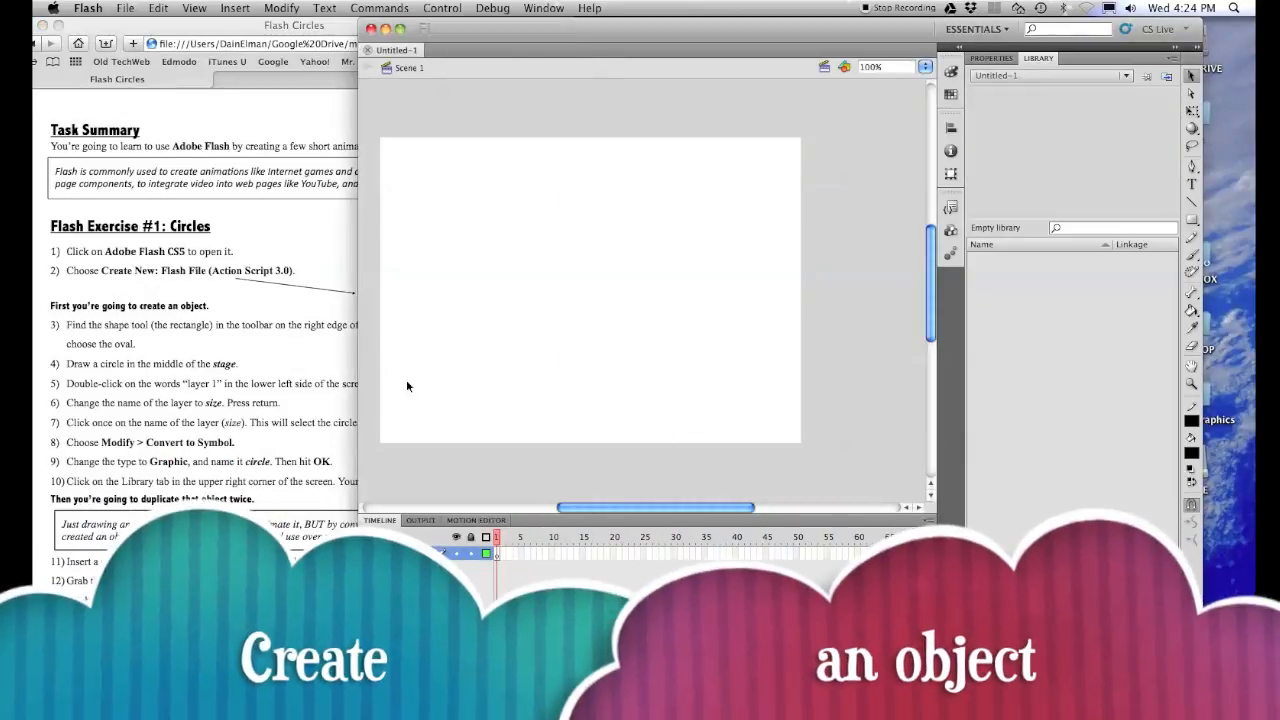
# Step: Draw a small blue circle in the middle of the stage with the Oval Tool
pyautogui.click(300, 365)
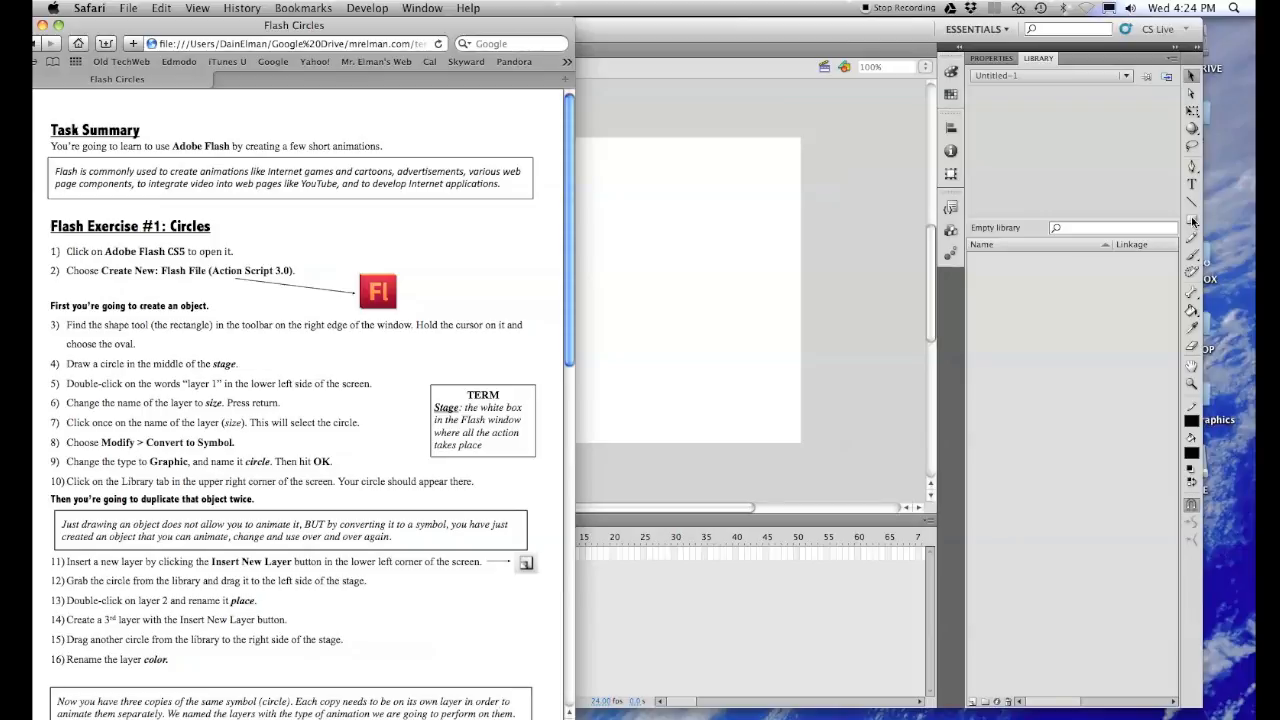
pyautogui.click(1192, 221)
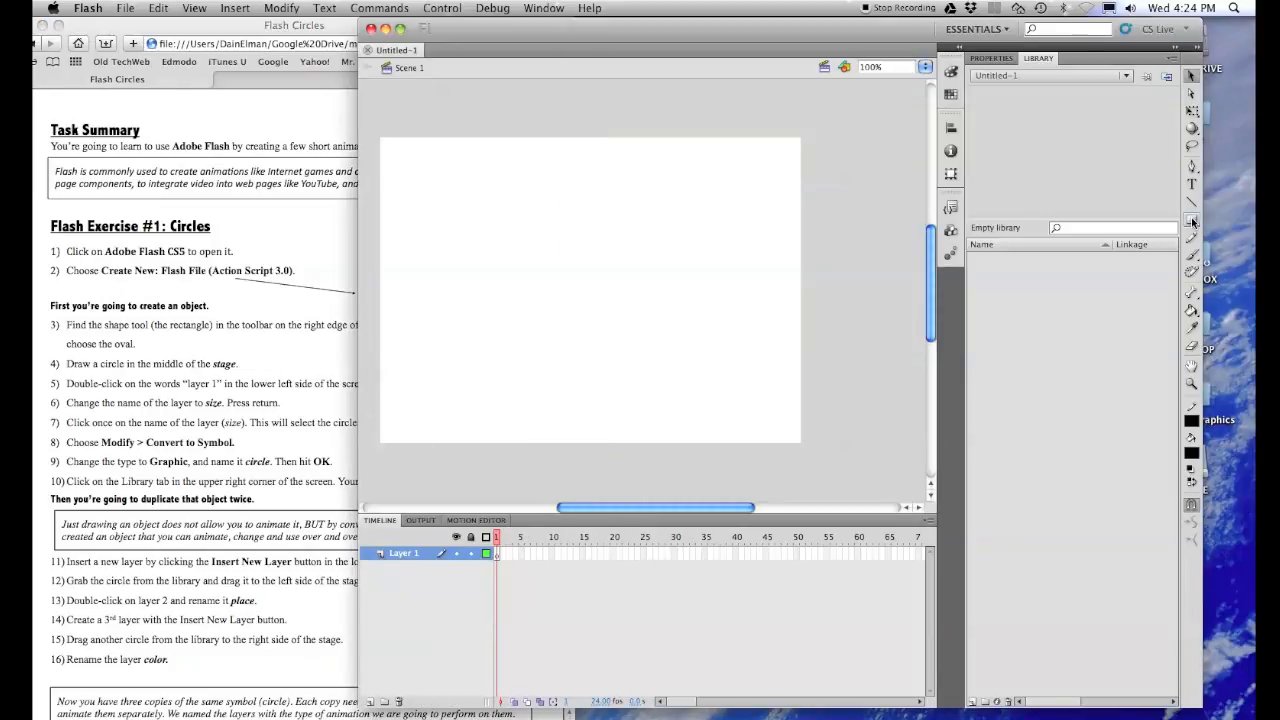
pyautogui.click(1192, 221)
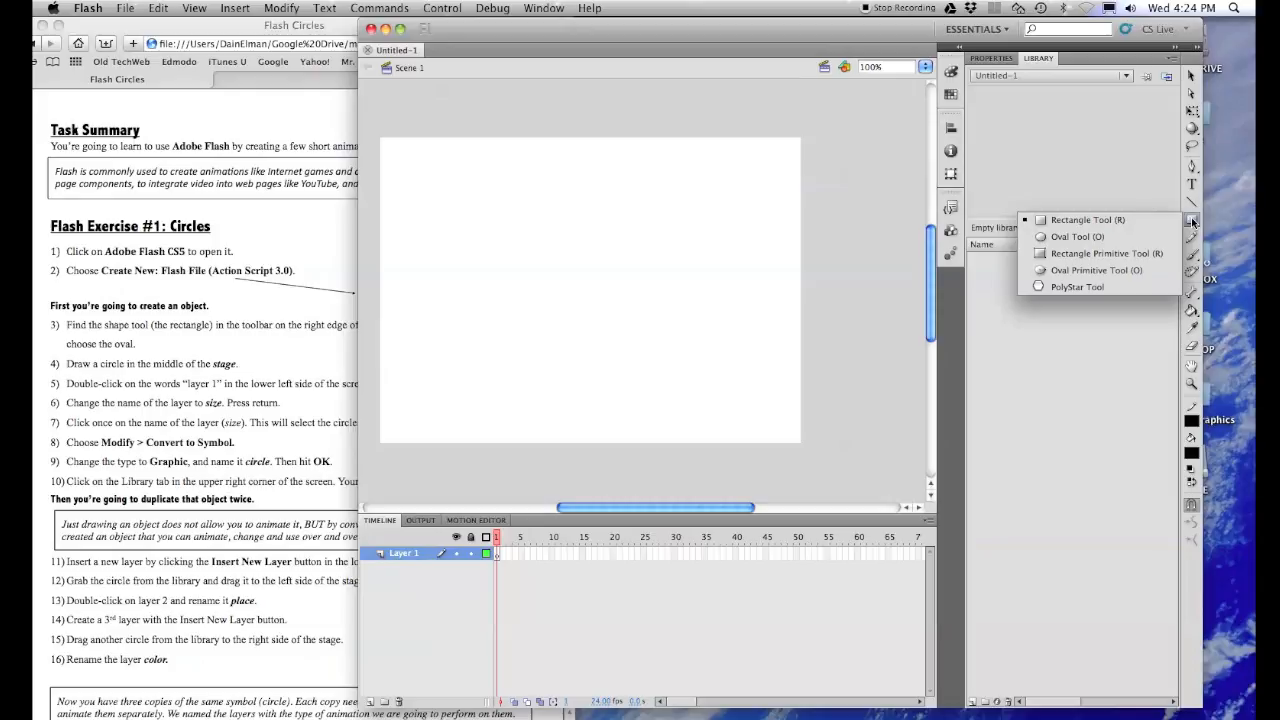
pyautogui.click(1102, 240)
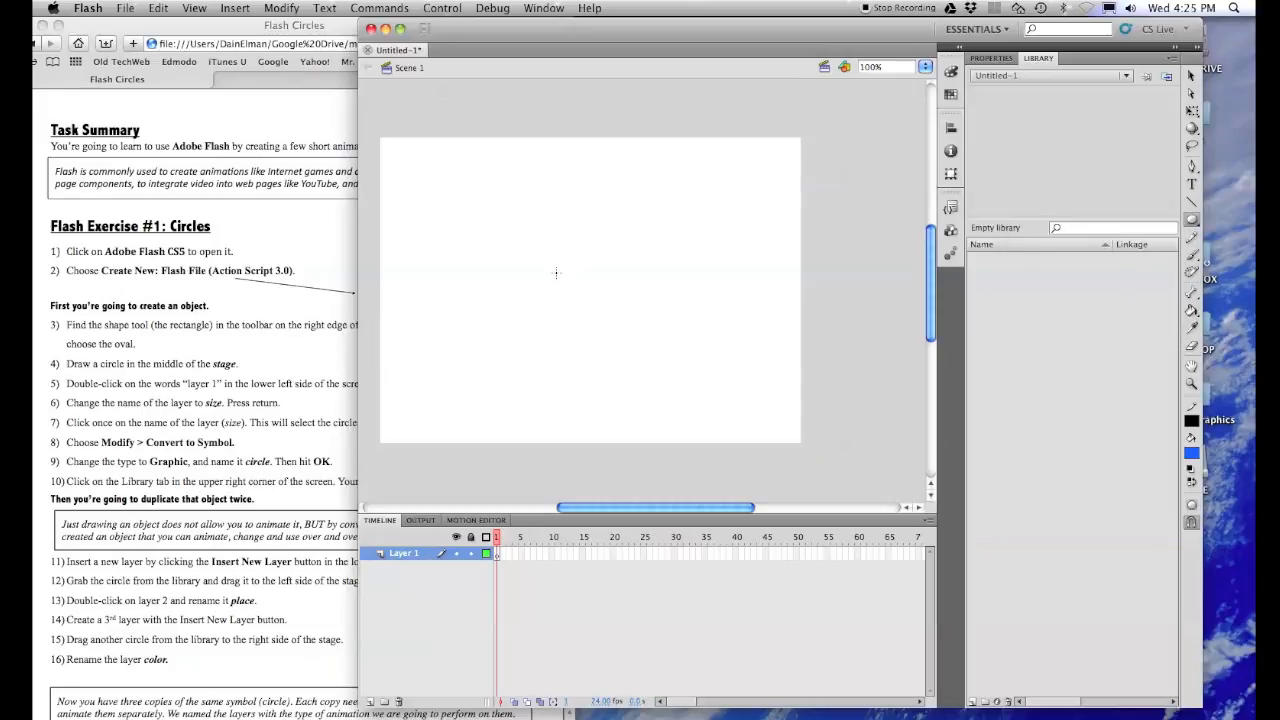
pyautogui.moveTo(560, 276); pyautogui.dragTo(601, 320)
# Step: Rename Layer 1 as size
pyautogui.doubleClick(402, 553)
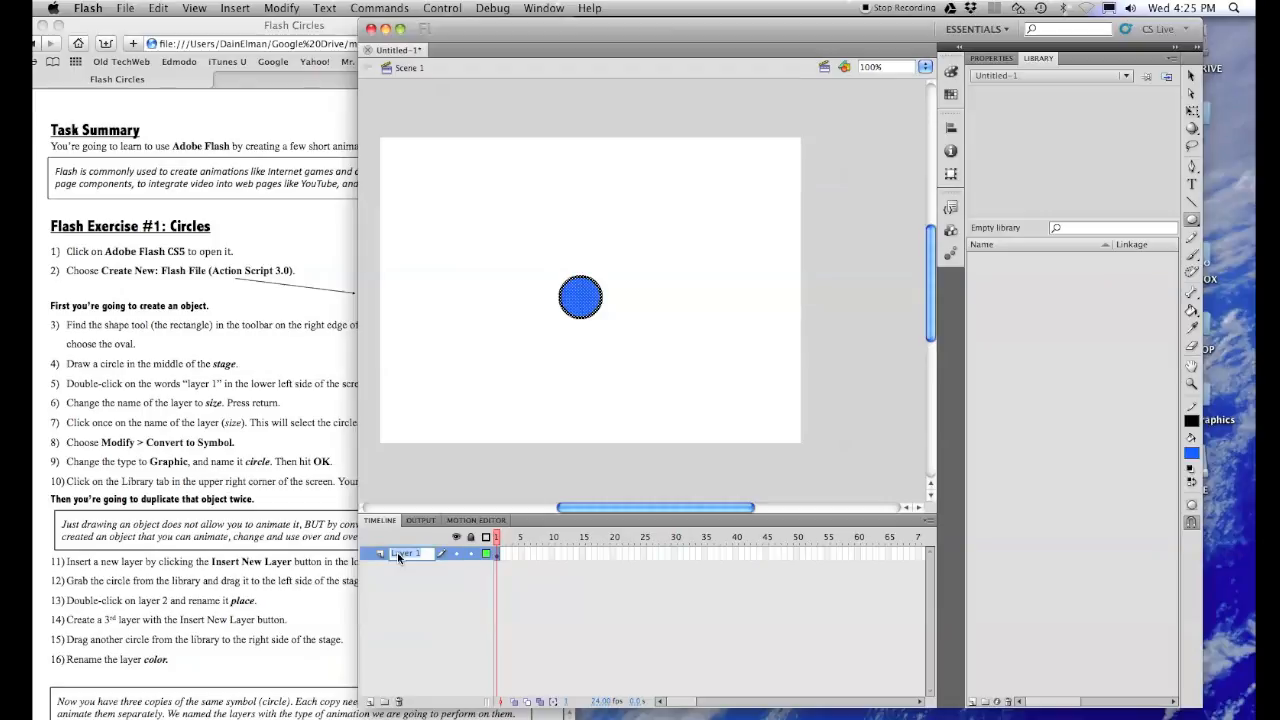
pyautogui.write('size')
pyautogui.press('Return')
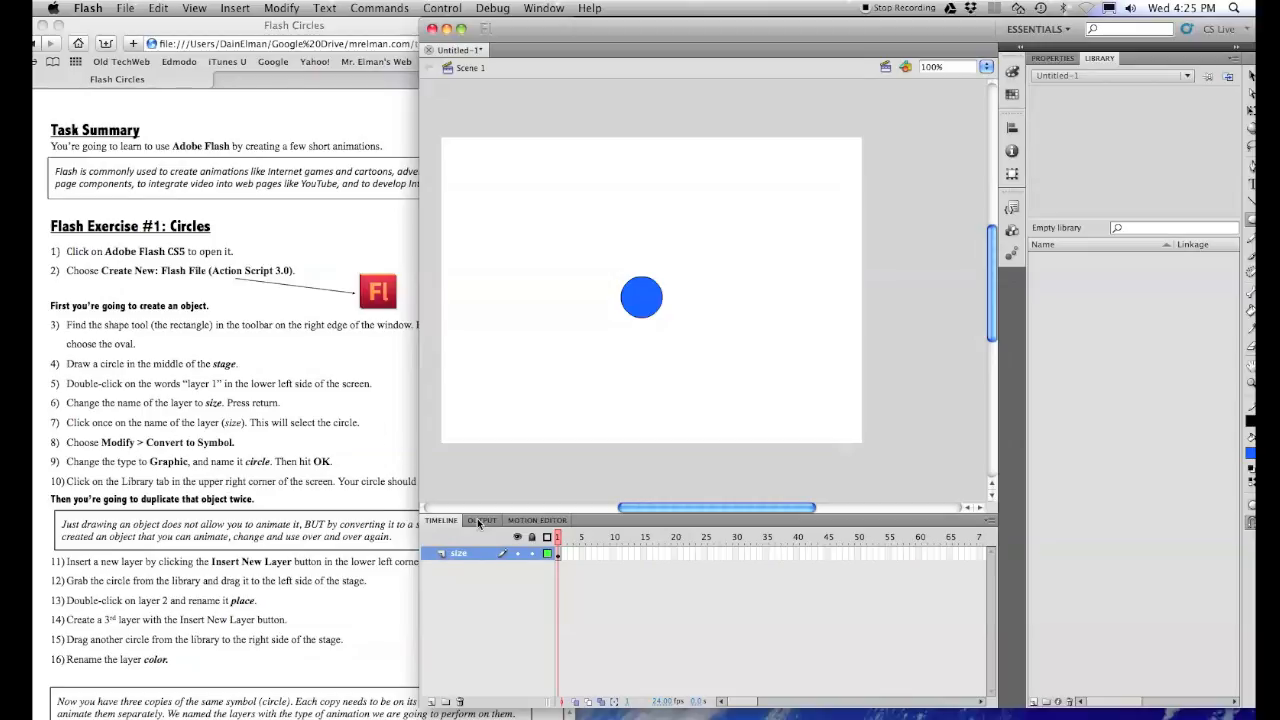
# Step: Convert the circle on the size layer into a Graphic symbol named circle
pyautogui.click(468, 559)
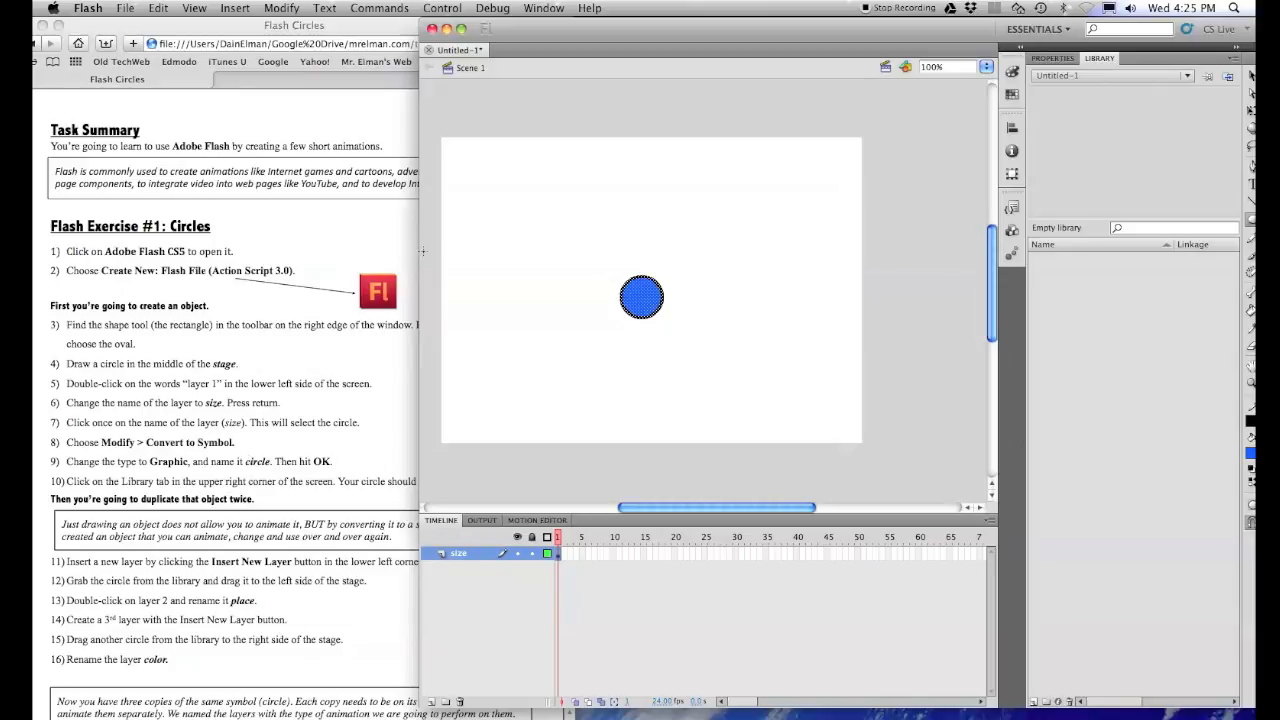
pyautogui.click(284, 8)
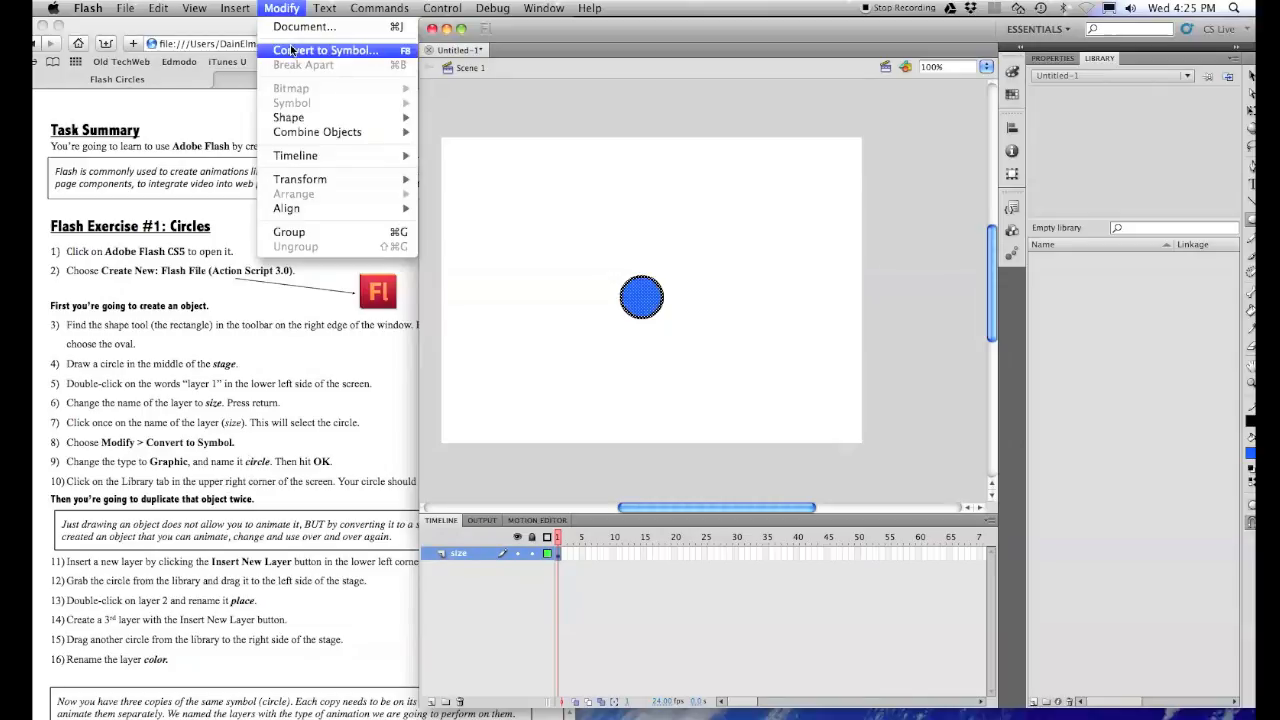
pyautogui.click(290, 44)
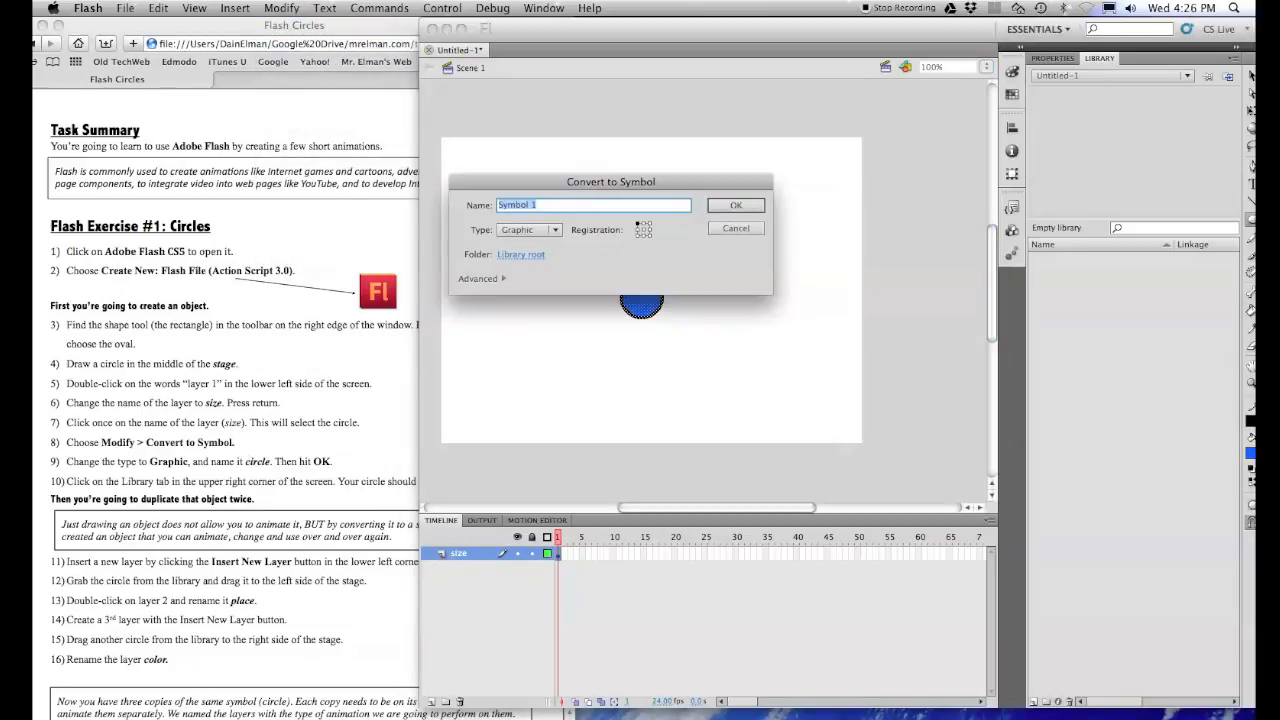
pyautogui.write('c')
pyautogui.press('Return')
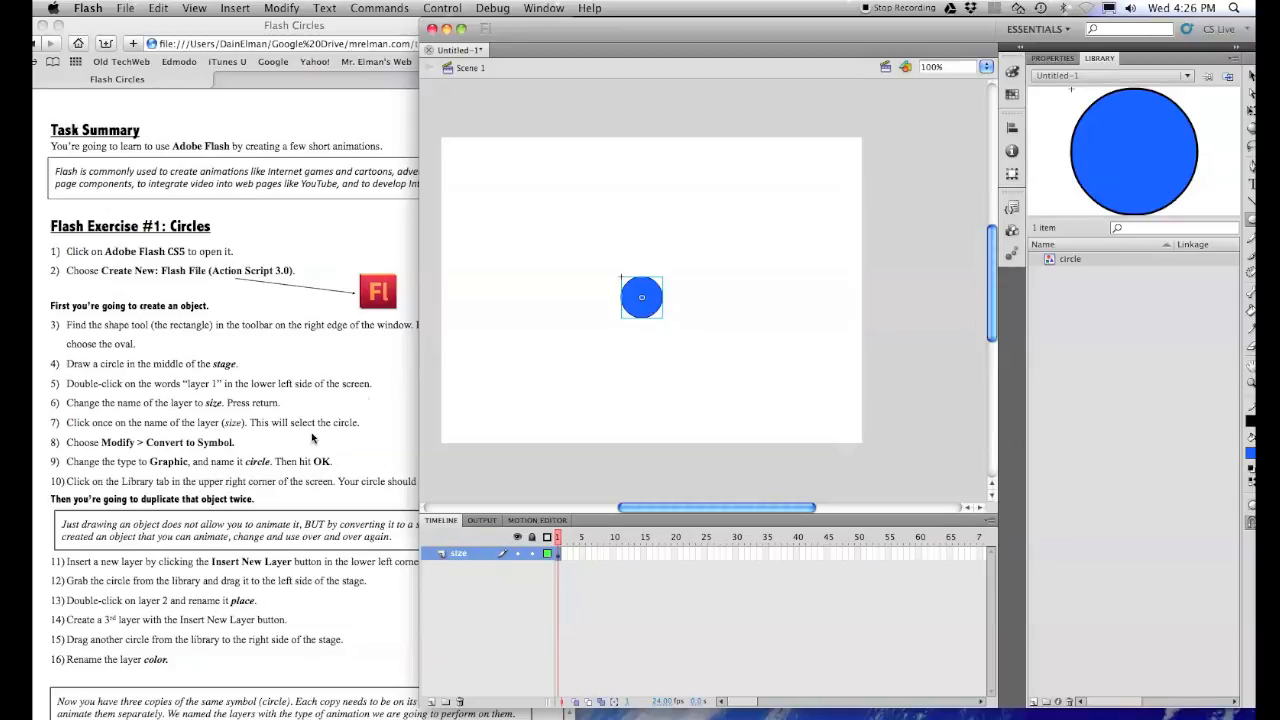
# Step: Insert a new layer above size and place a copy of the circle symbol on the left side of the stage
pyautogui.click(281, 487)
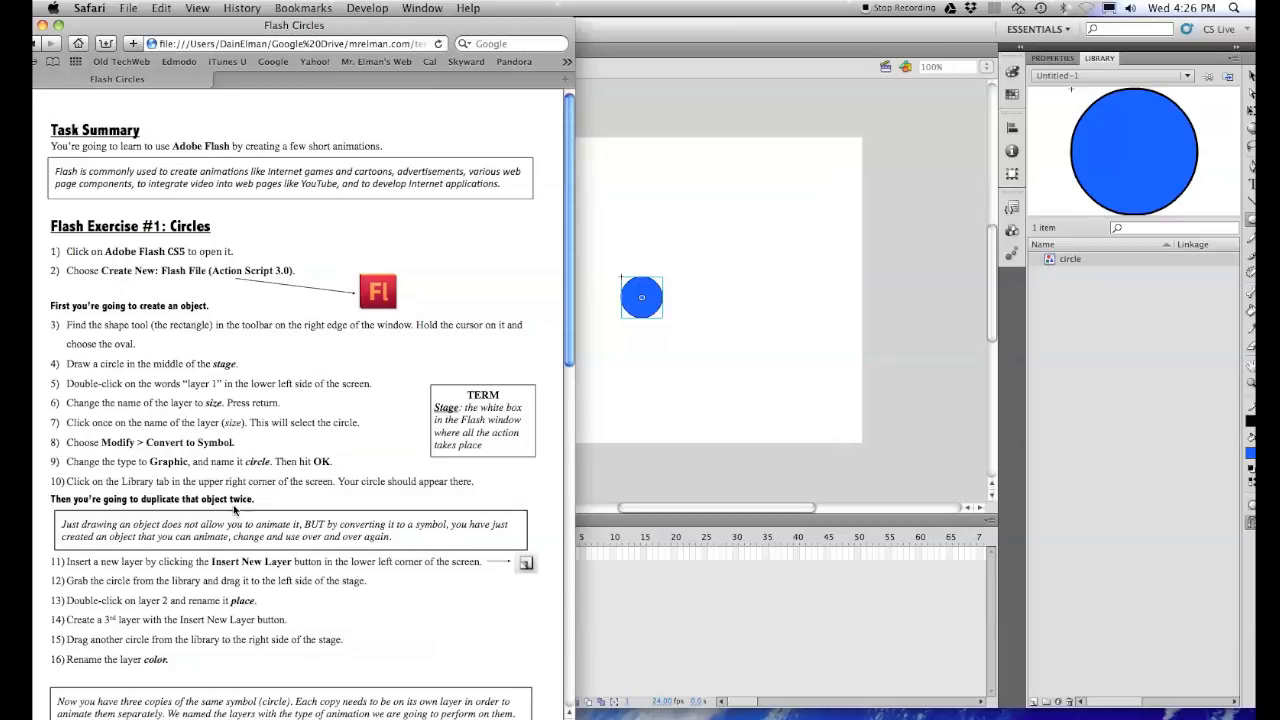
pyautogui.click(721, 405)
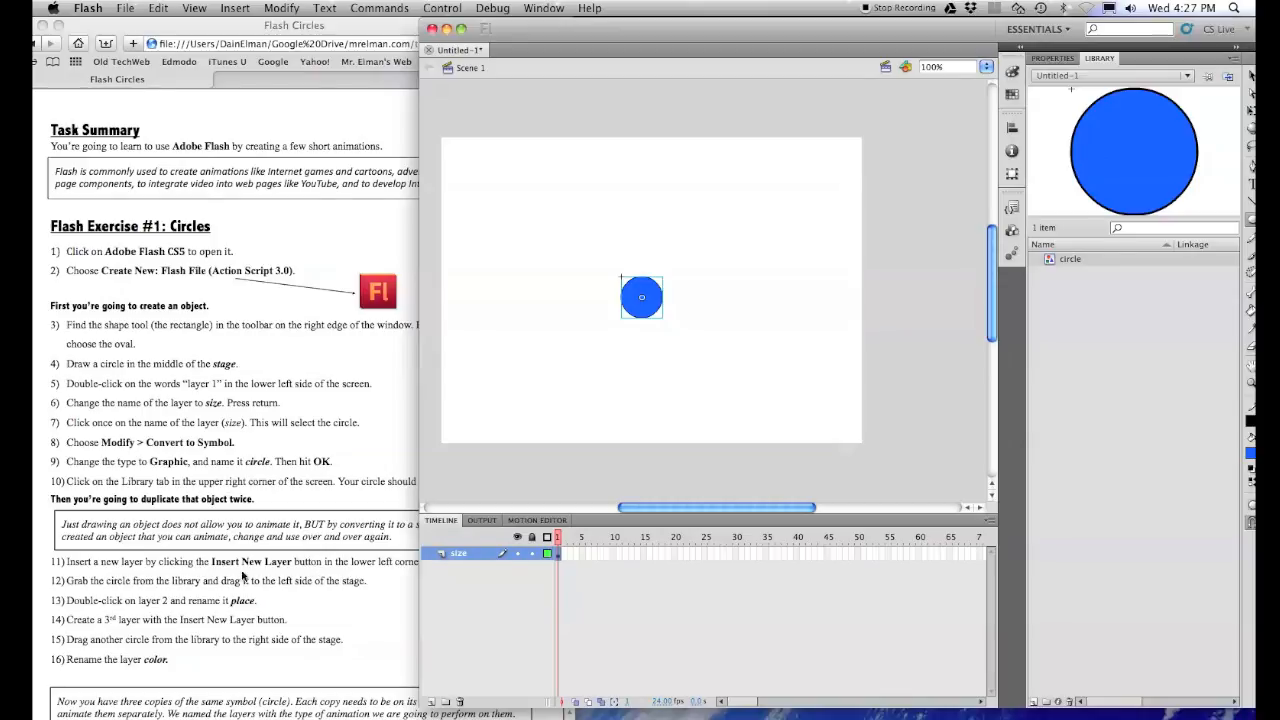
pyautogui.click(330, 570)
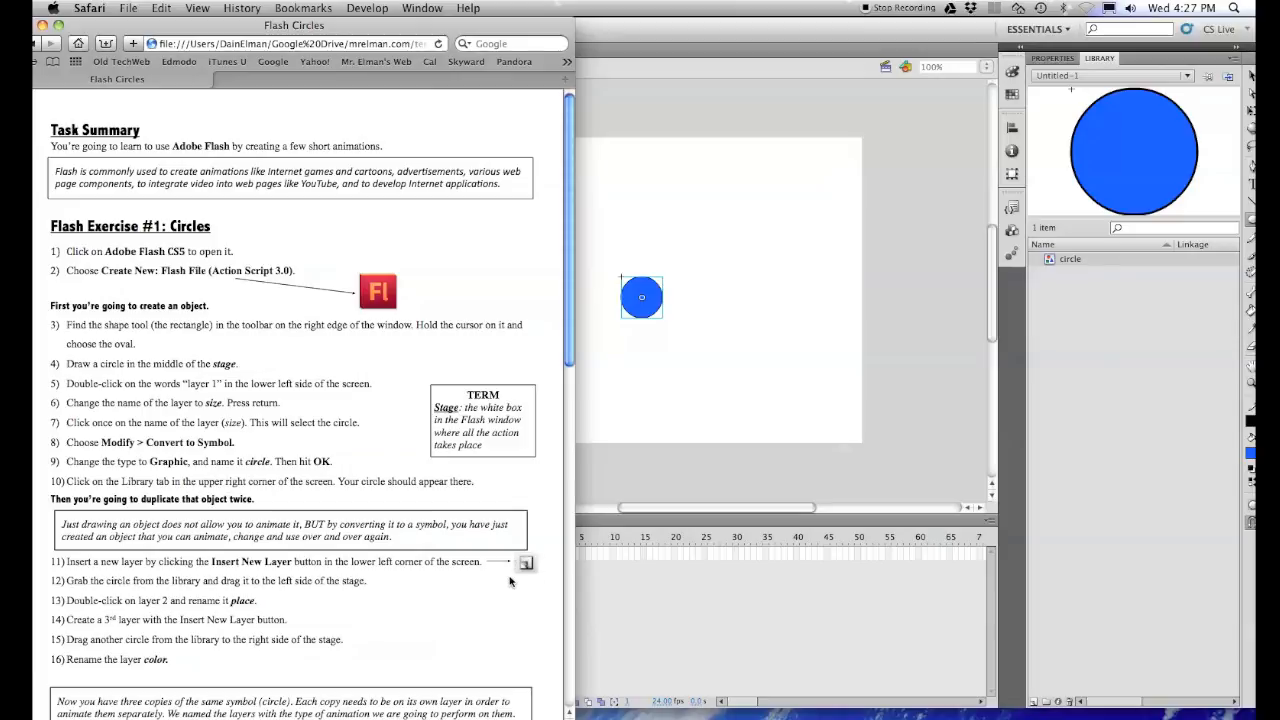
pyautogui.click(626, 614)
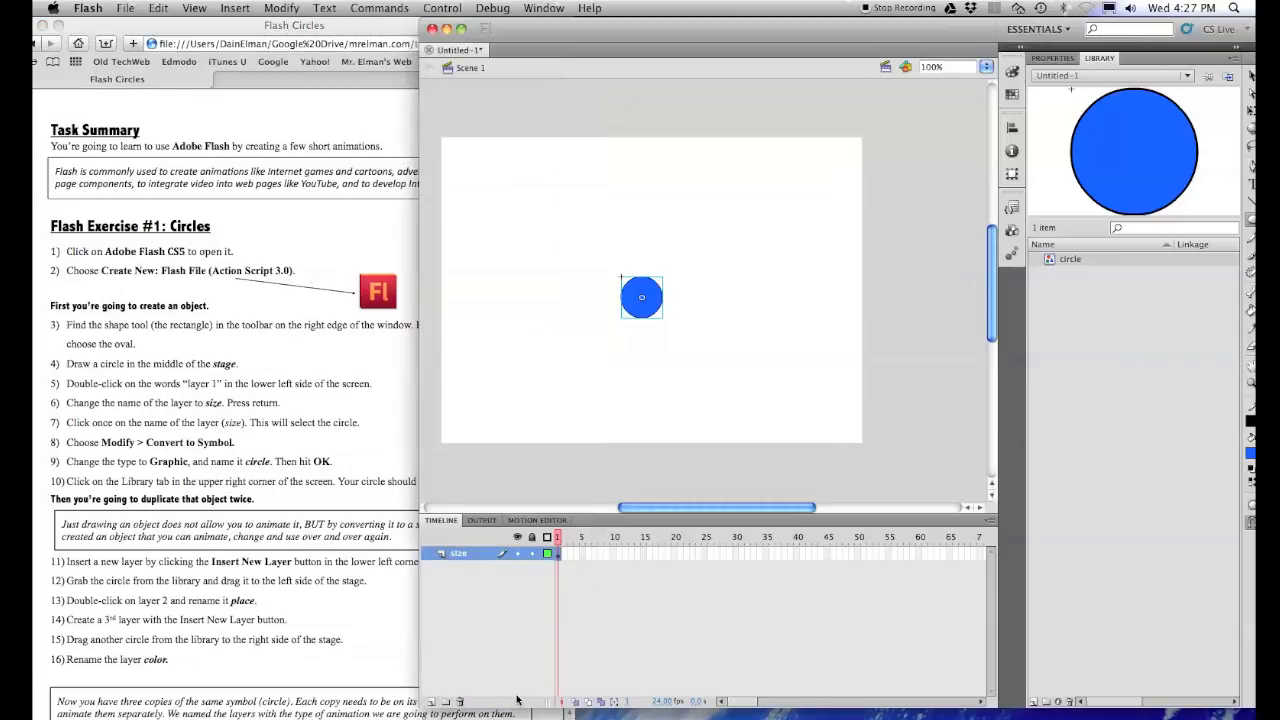
pyautogui.click(431, 702)
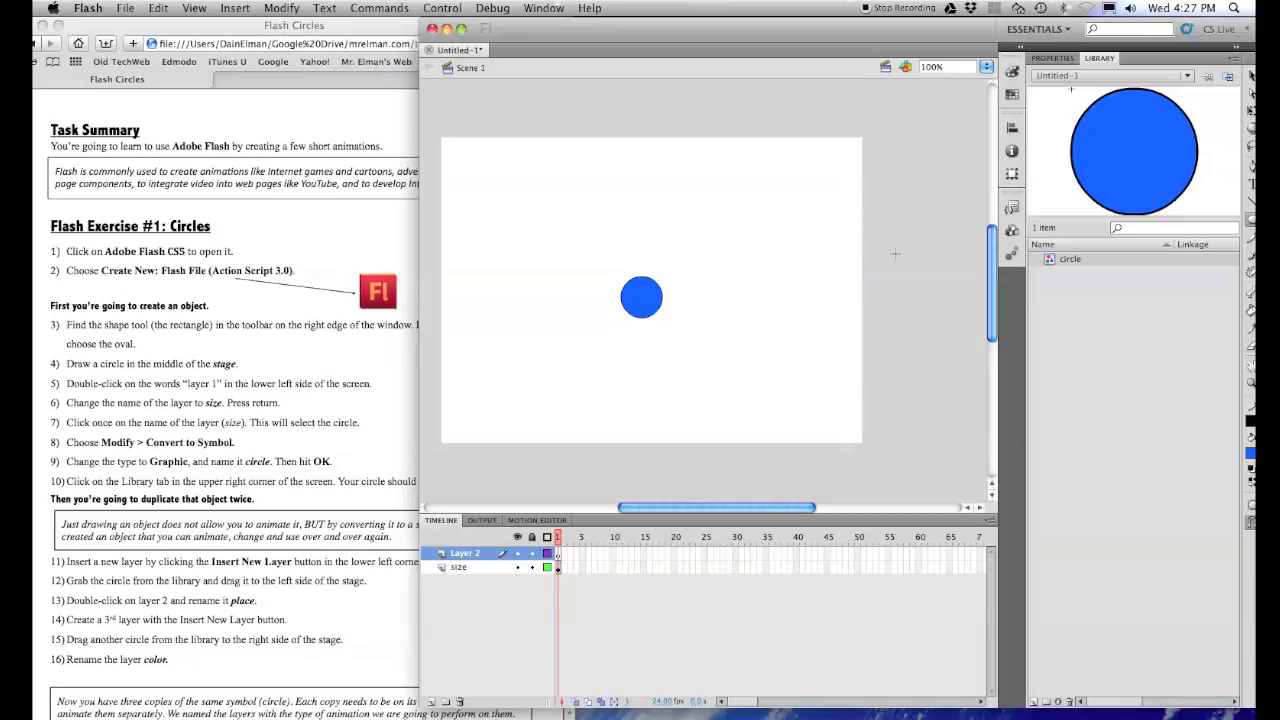
pyautogui.moveTo(1027, 154); pyautogui.dragTo(493, 302)
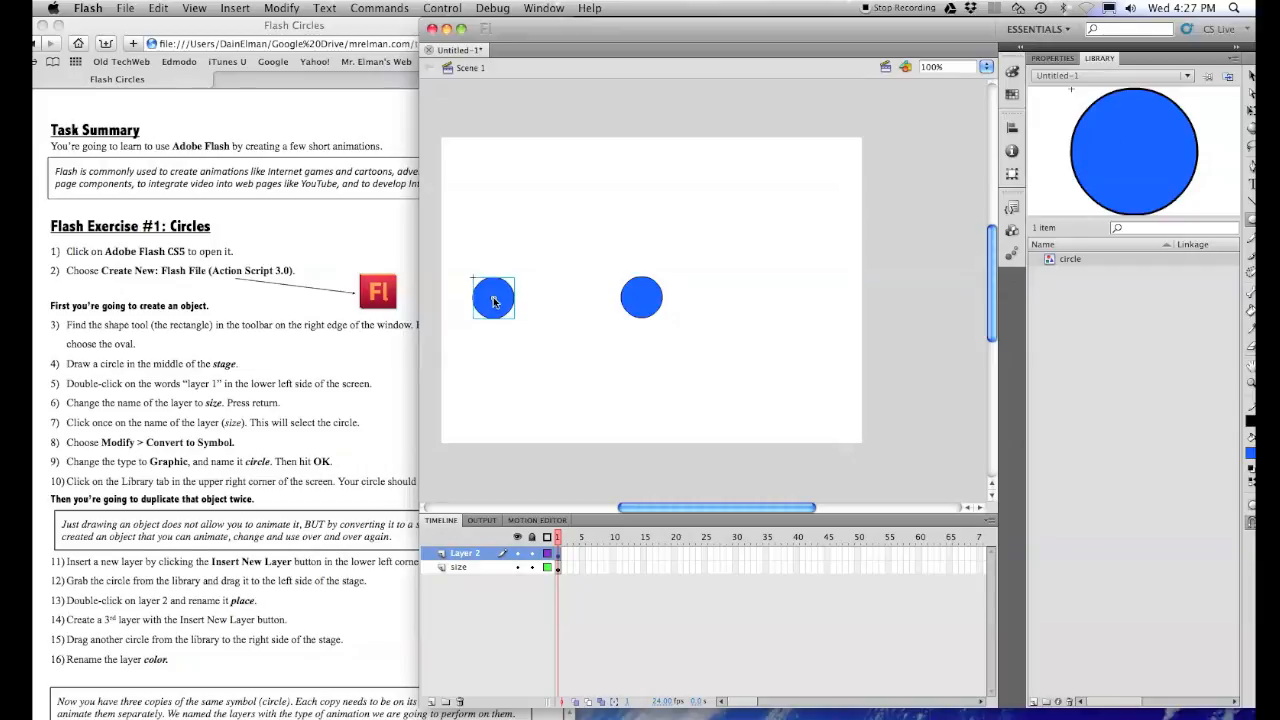
# Step: Rename Layer 2 as place
pyautogui.doubleClick(466, 555)
pyautogui.write('place')
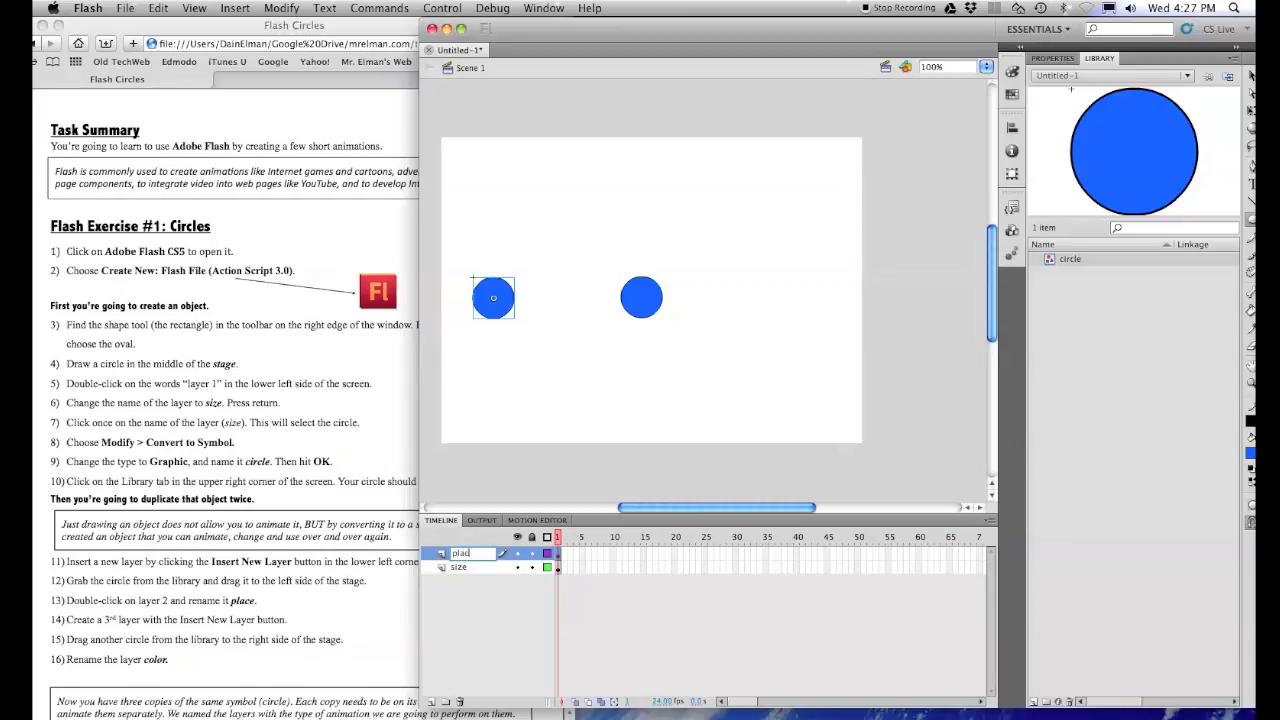
pyautogui.press('Return')
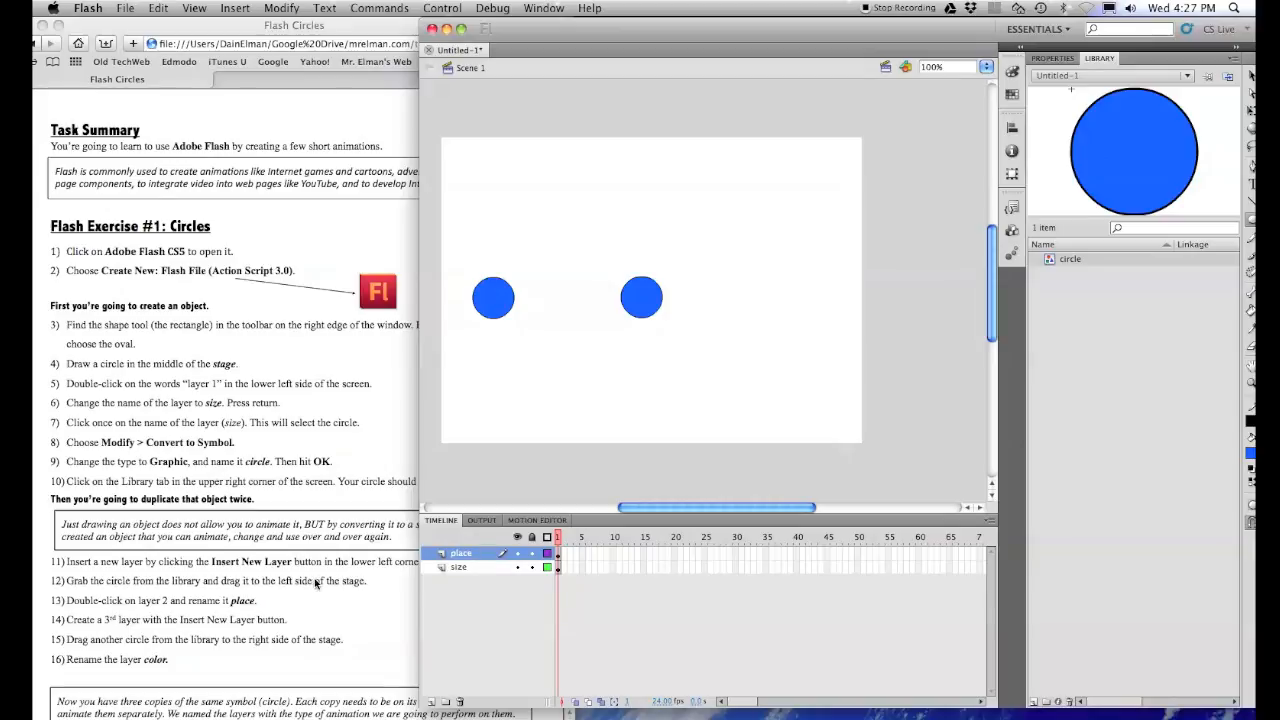
# Step: Add a third layer named color and place a copy of the circle symbol on the right side of the stage
pyautogui.click(432, 703)
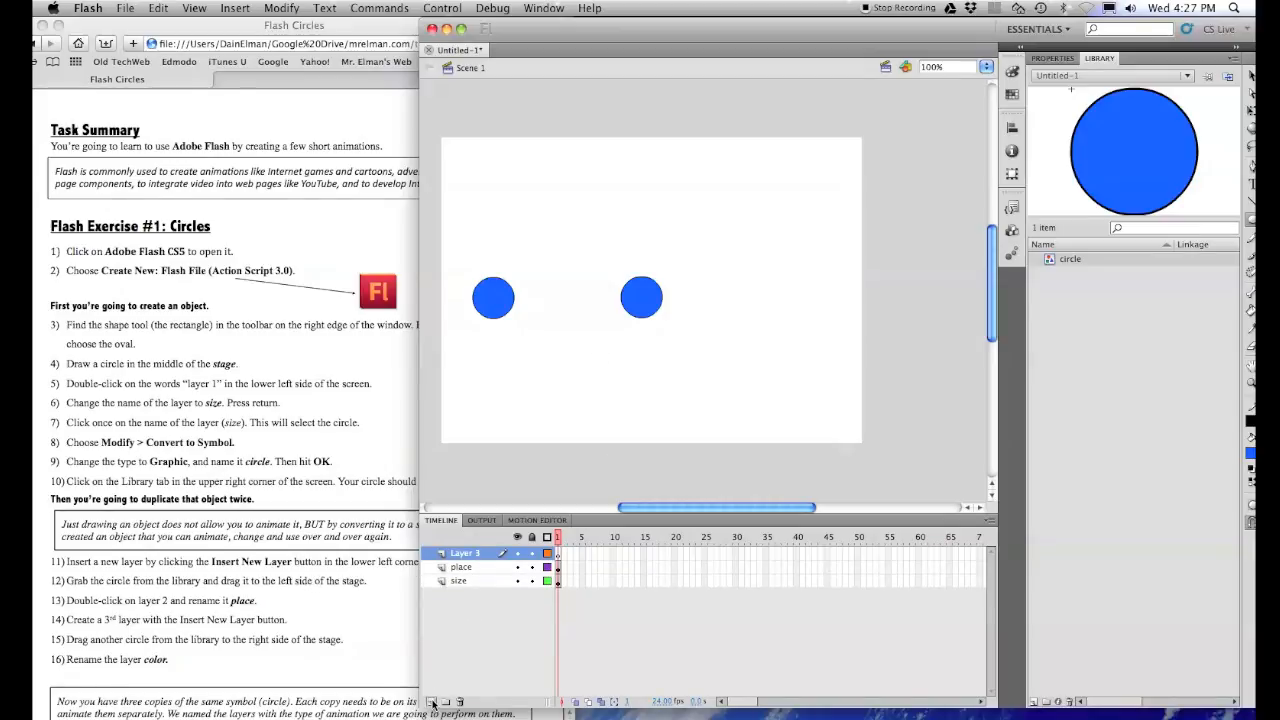
pyautogui.moveTo(1122, 146); pyautogui.dragTo(777, 300)
pyautogui.doubleClick(466, 554)
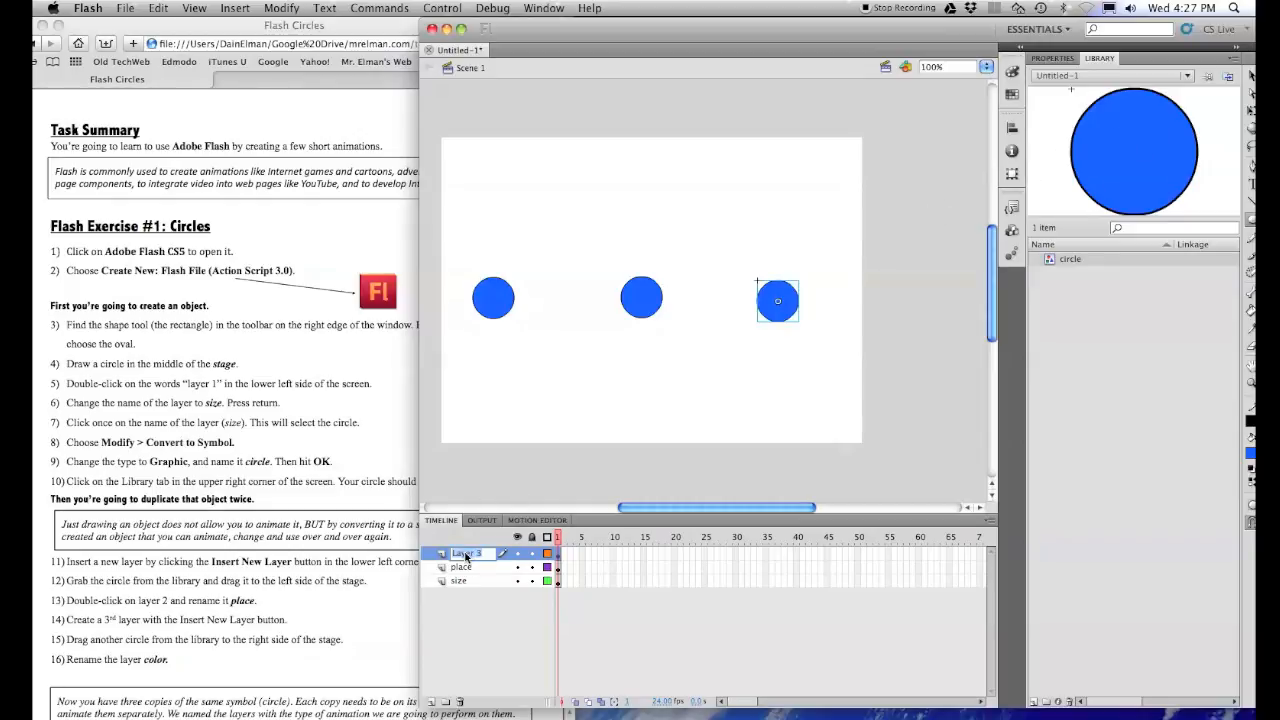
pyautogui.write('color')
pyautogui.press('Return')
# Step: Select the color, place and size layers in turn to check which circle each one holds
pyautogui.click(465, 555)
pyautogui.click(466, 567)
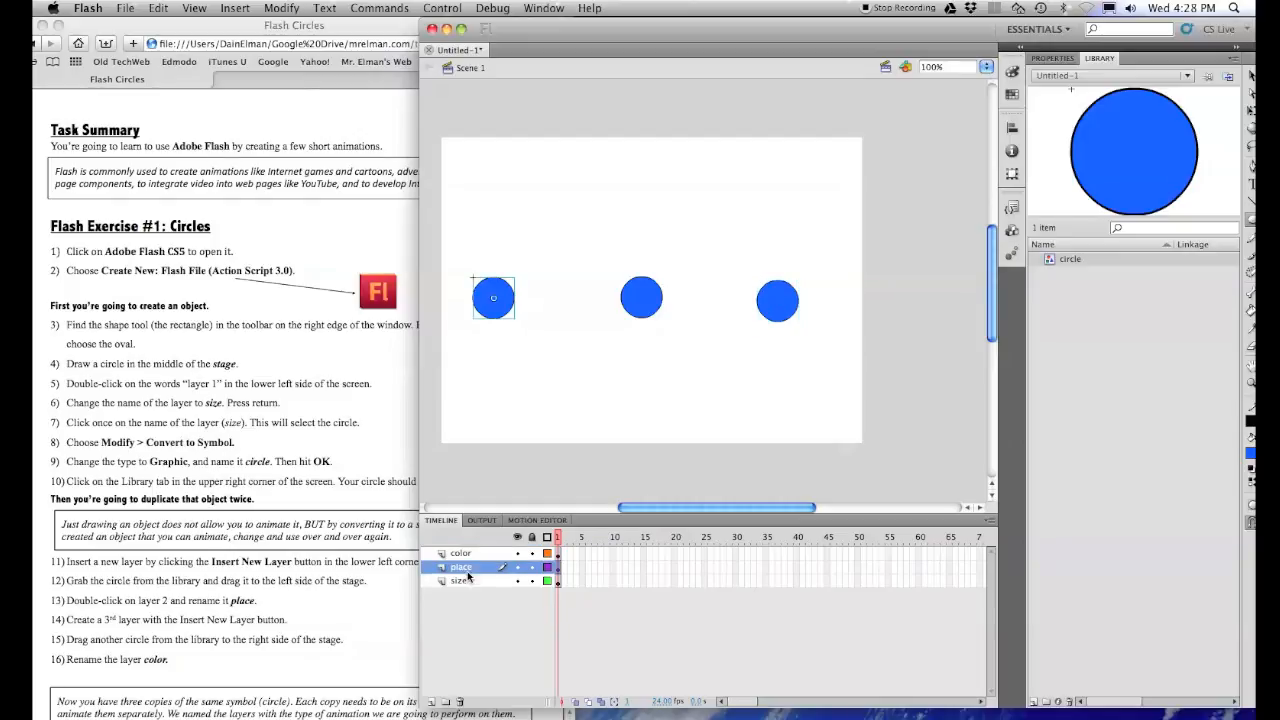
pyautogui.click(461, 581)
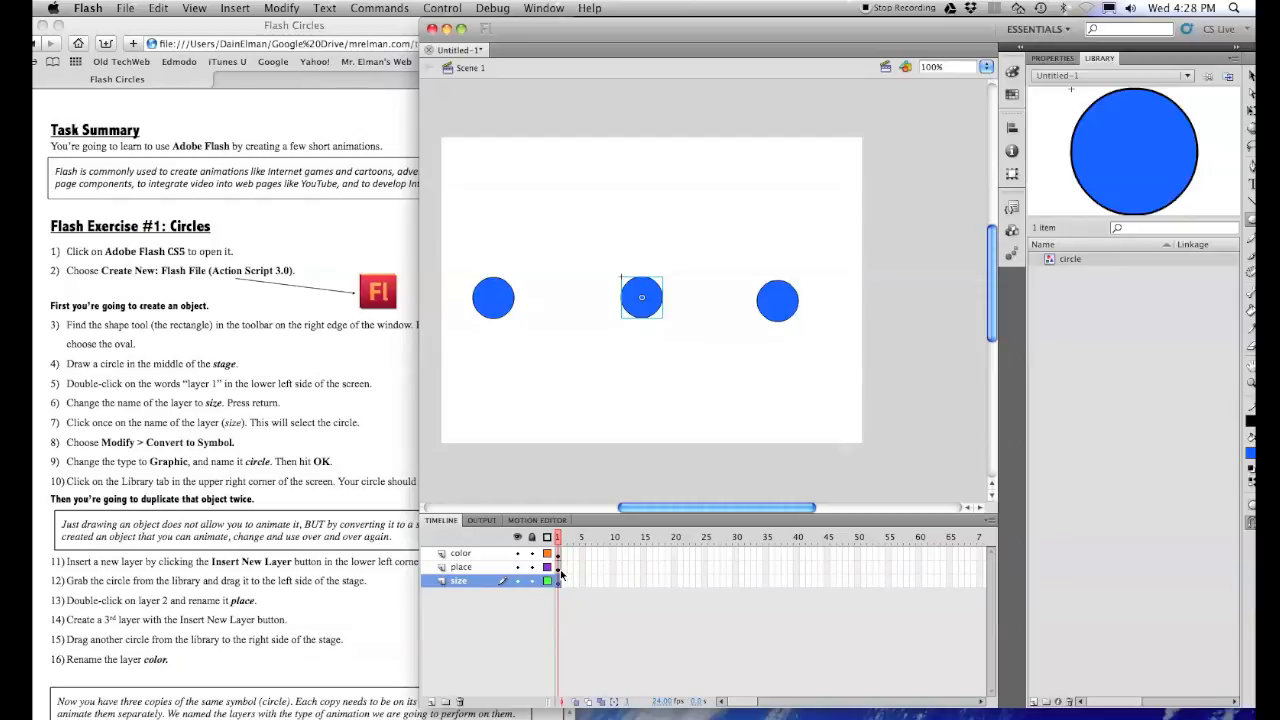
# Step: Switch to Safari, read the worksheet's section on changing the objects from instruction 17 onward, and return to Flash
pyautogui.click(265, 632)
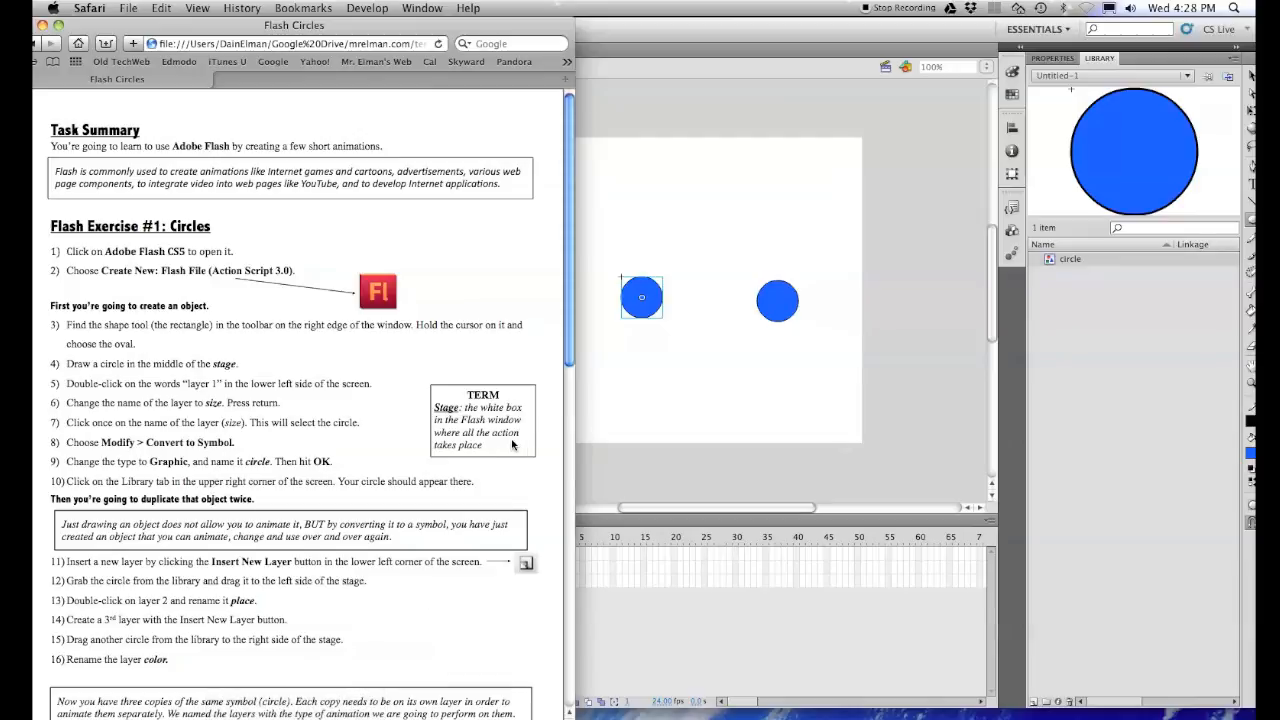
pyautogui.moveTo(566, 344); pyautogui.dragTo(567, 470)
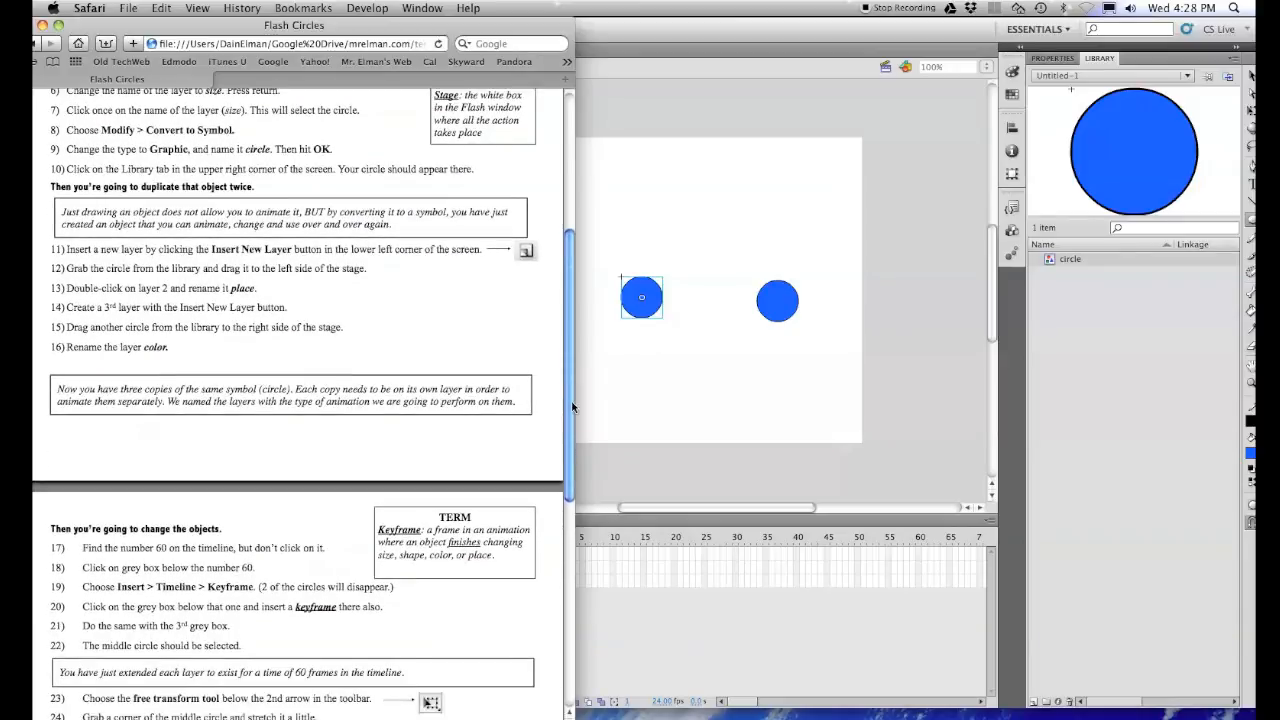
pyautogui.moveTo(568, 375); pyautogui.dragTo(568, 399)
pyautogui.click(641, 391)
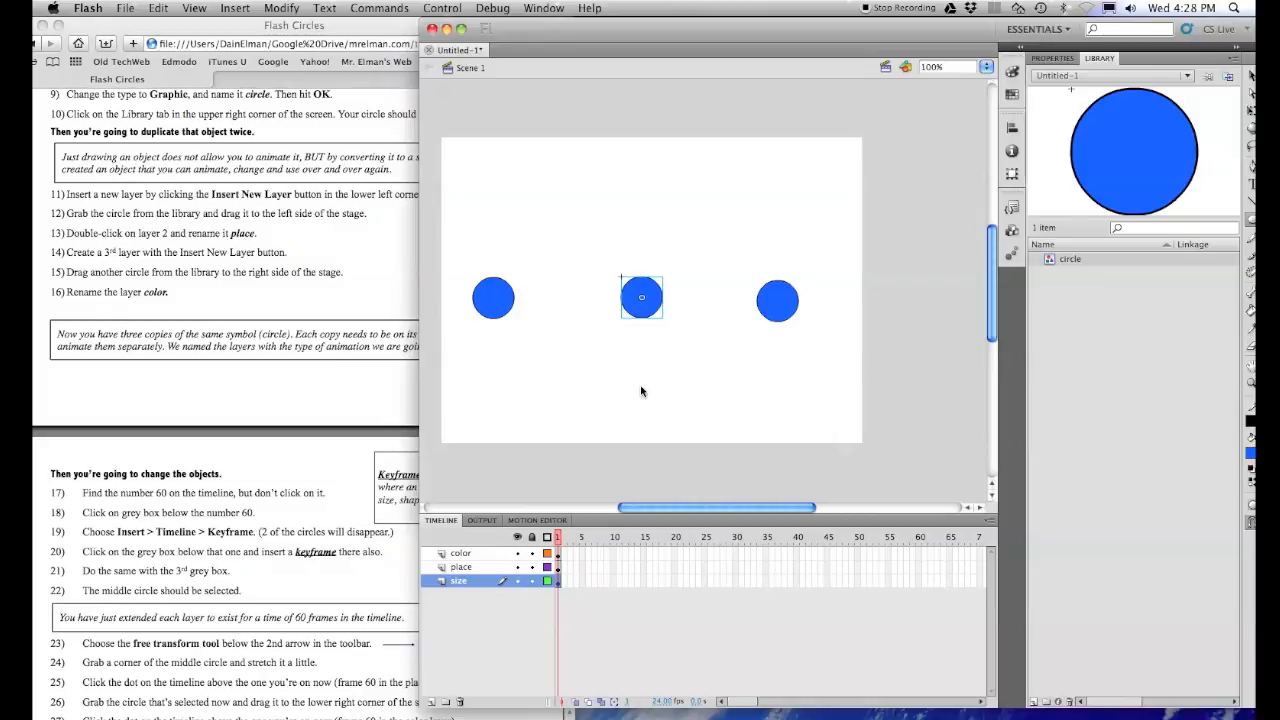
pyautogui.click(276, 503)
pyautogui.moveTo(566, 362); pyautogui.dragTo(564, 449)
pyautogui.click(598, 514)
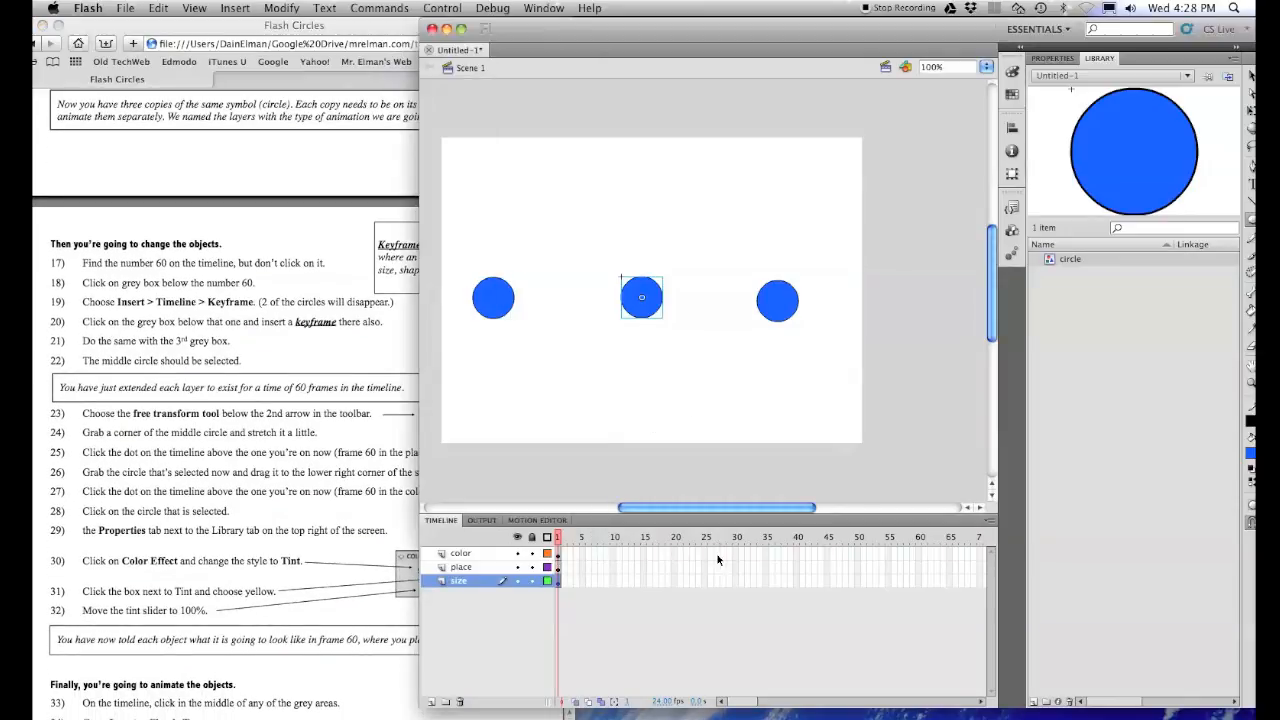
# Step: Insert a keyframe at frame 60 of the color layer
pyautogui.click(923, 538)
pyautogui.click(919, 552)
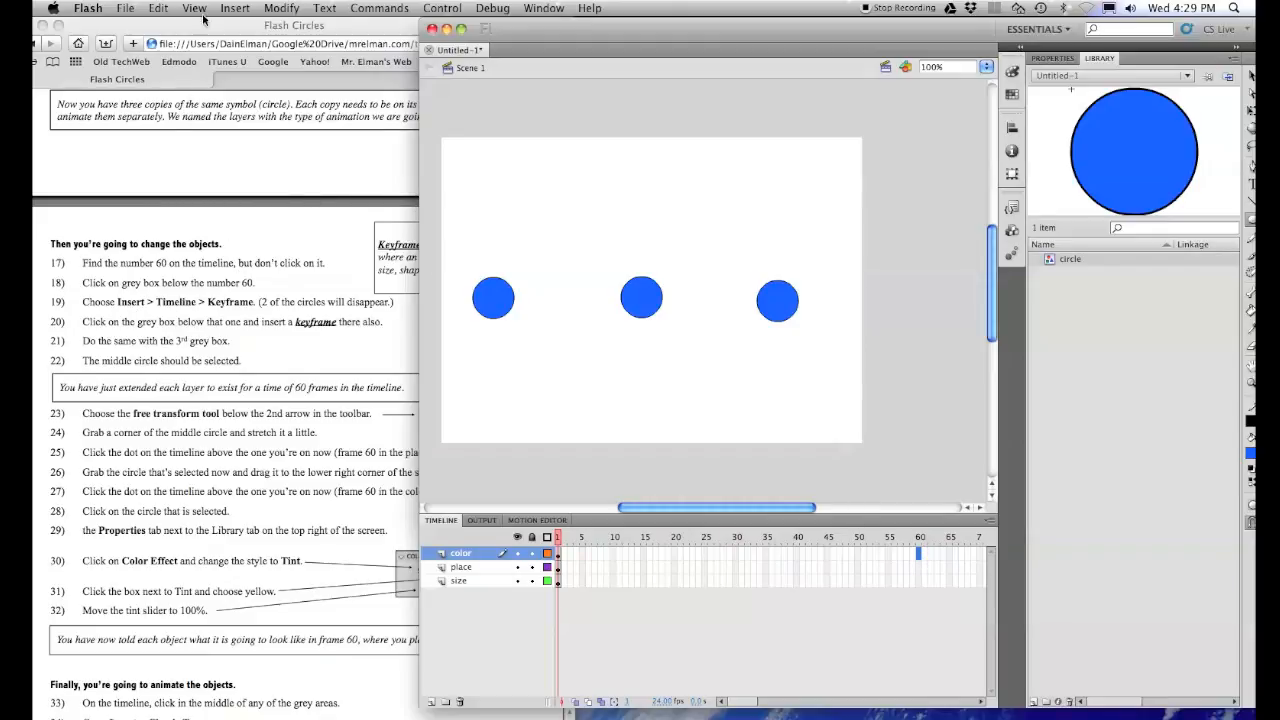
pyautogui.click(237, 8)
pyautogui.moveTo(250, 103)
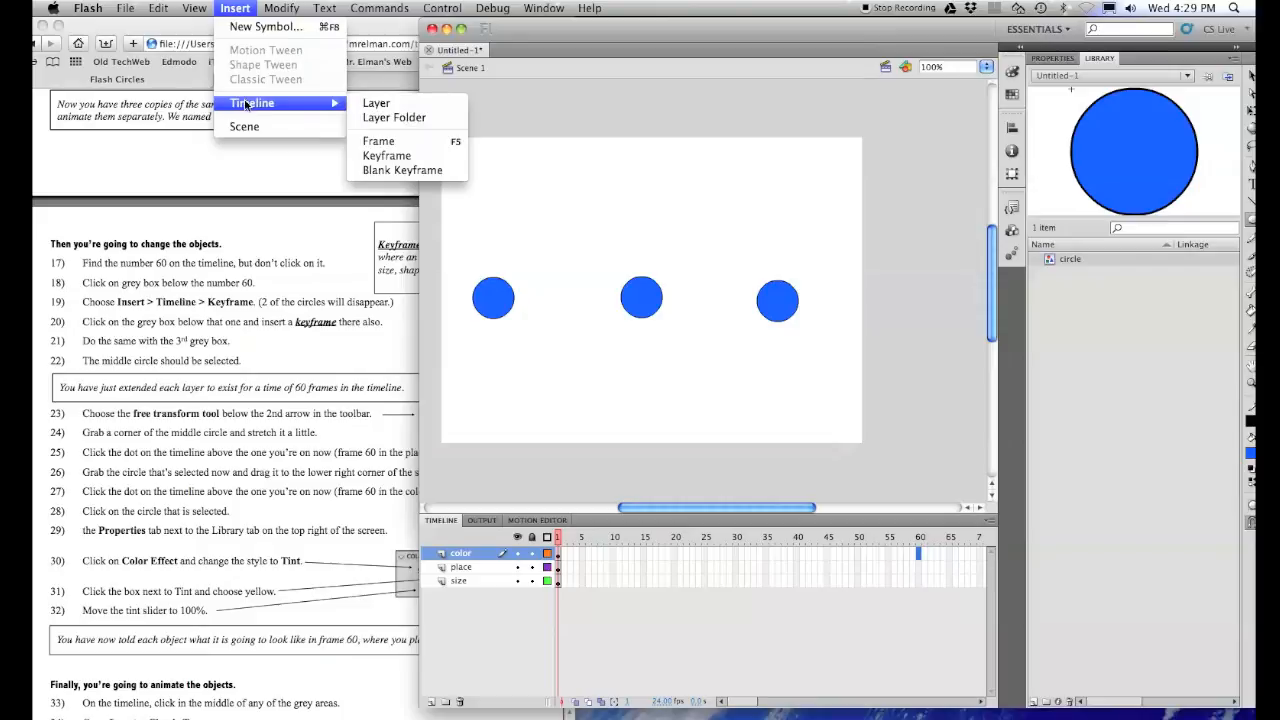
pyautogui.click(411, 159)
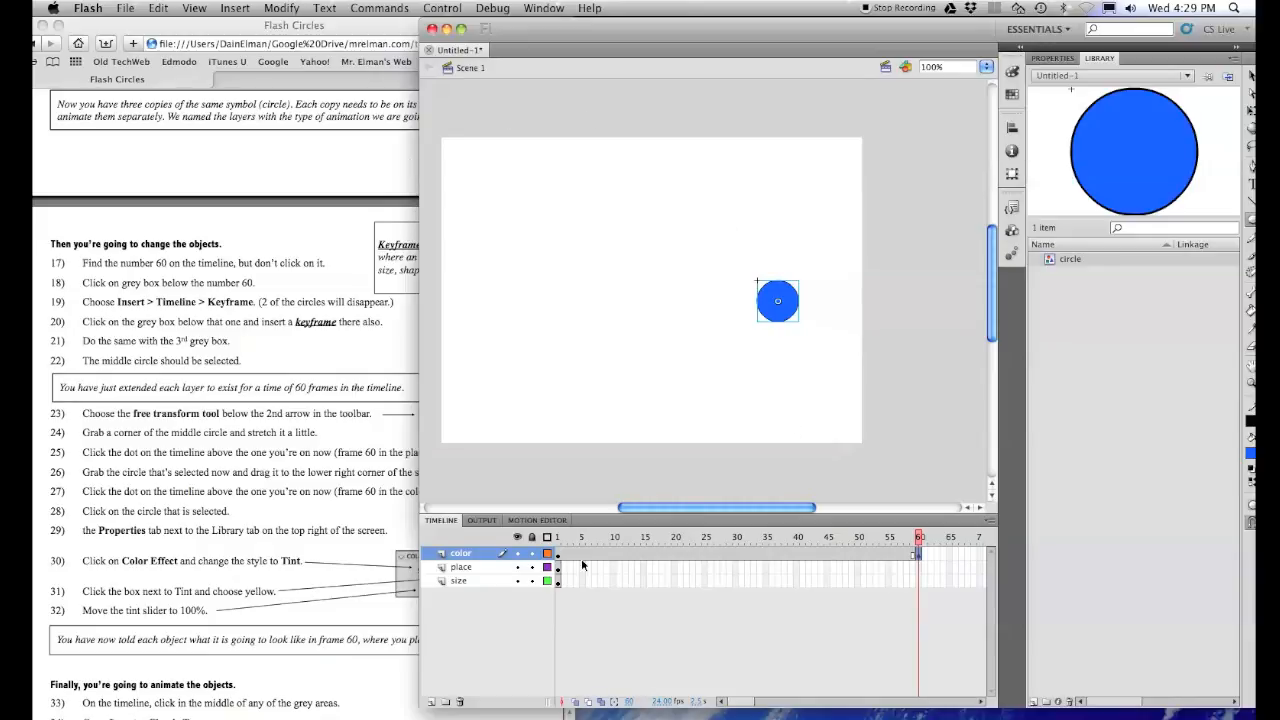
# Step: Scrub the playhead from frame 60 back to frame 1 and forward again to compare the circles shown
pyautogui.click(919, 541)
pyautogui.moveTo(920, 541); pyautogui.dragTo(556, 541)
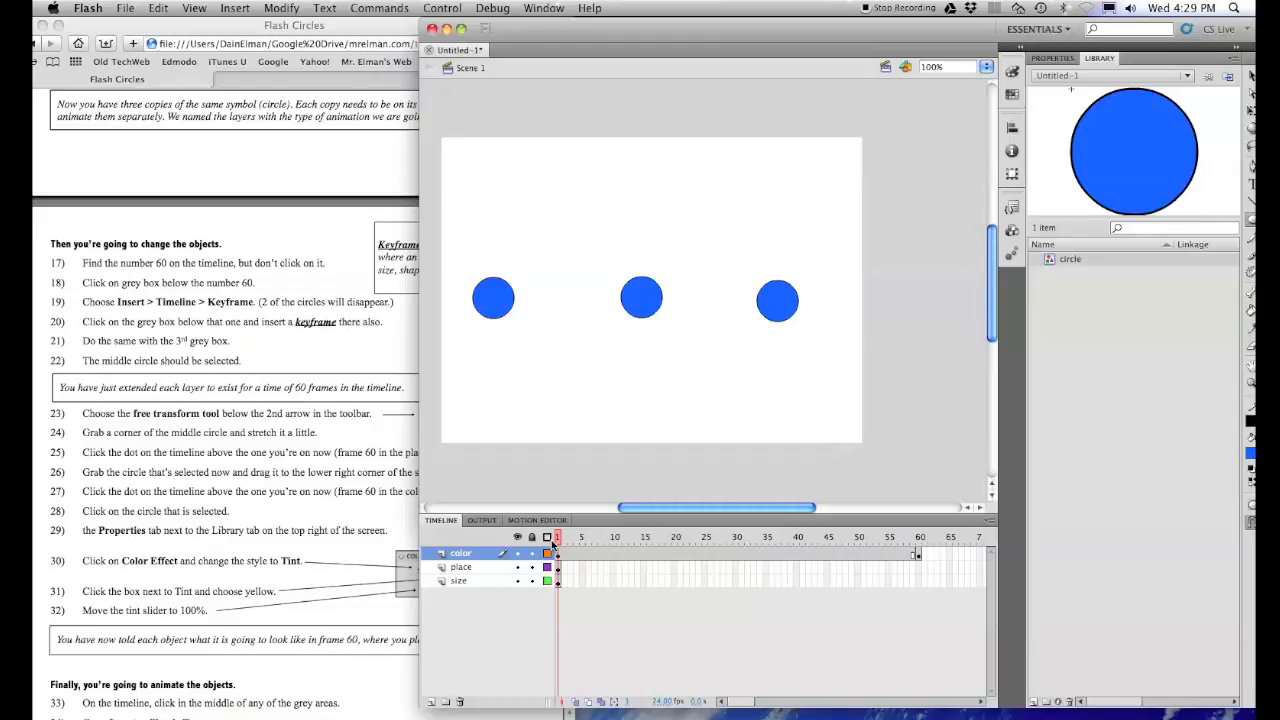
pyautogui.moveTo(555, 543); pyautogui.dragTo(920, 555)
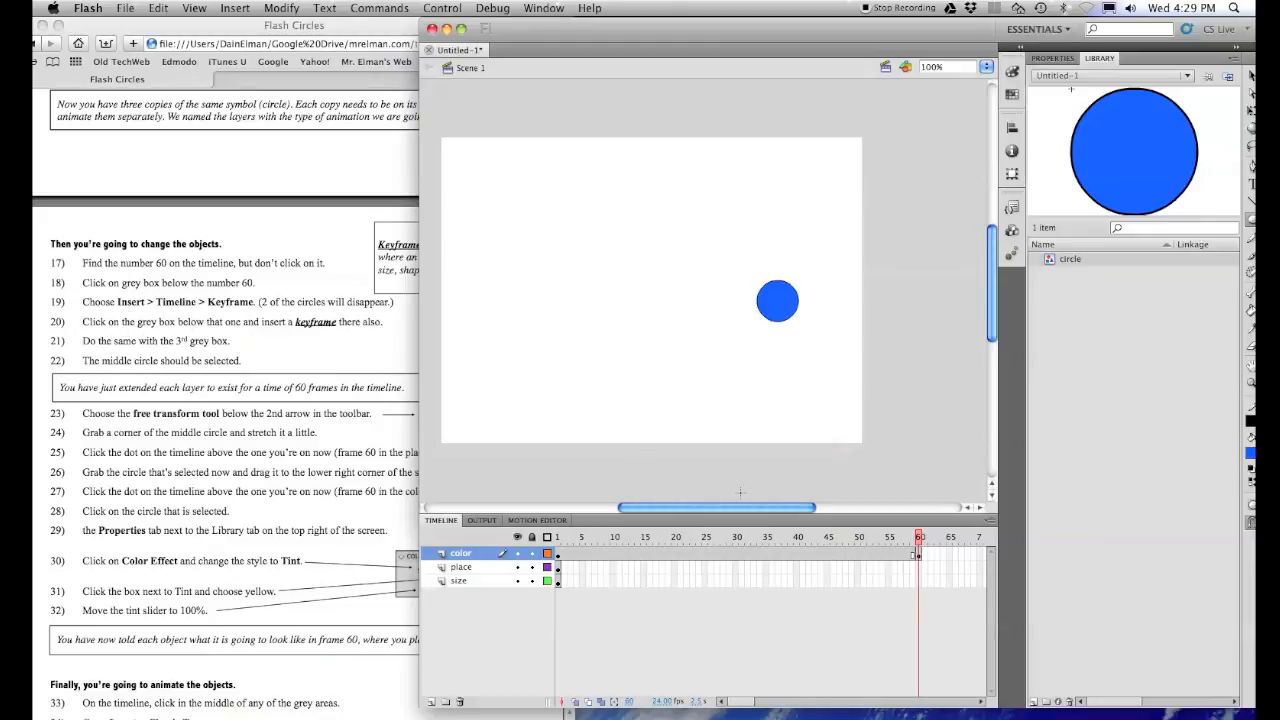
# Step: Insert a keyframe at frame 60 of the place layer
pyautogui.click(919, 568)
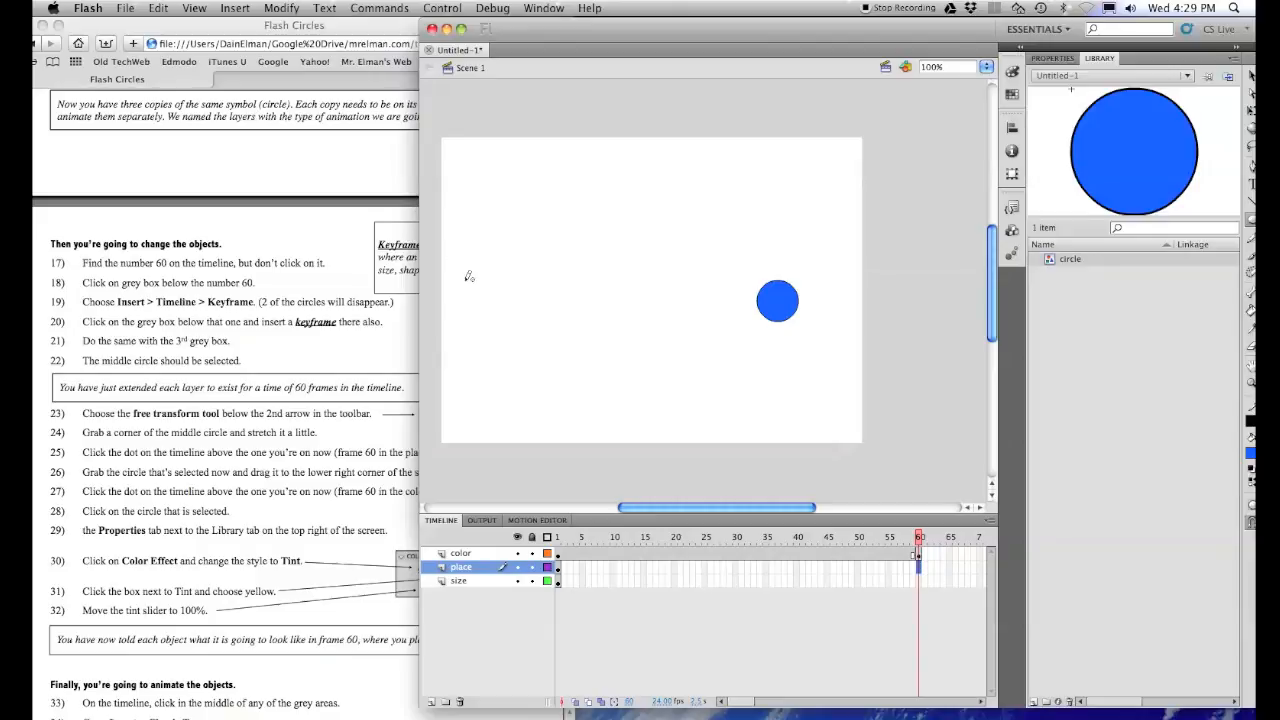
pyautogui.click(221, 7)
pyautogui.moveTo(252, 103)
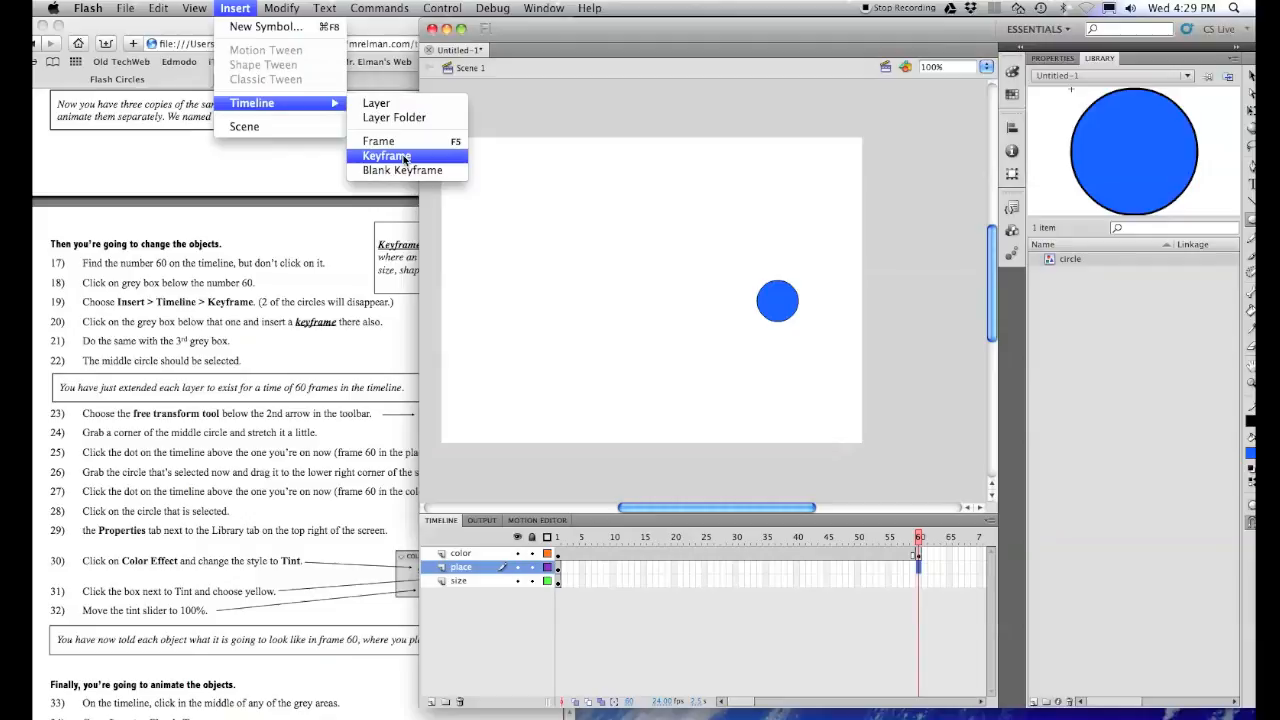
pyautogui.click(405, 160)
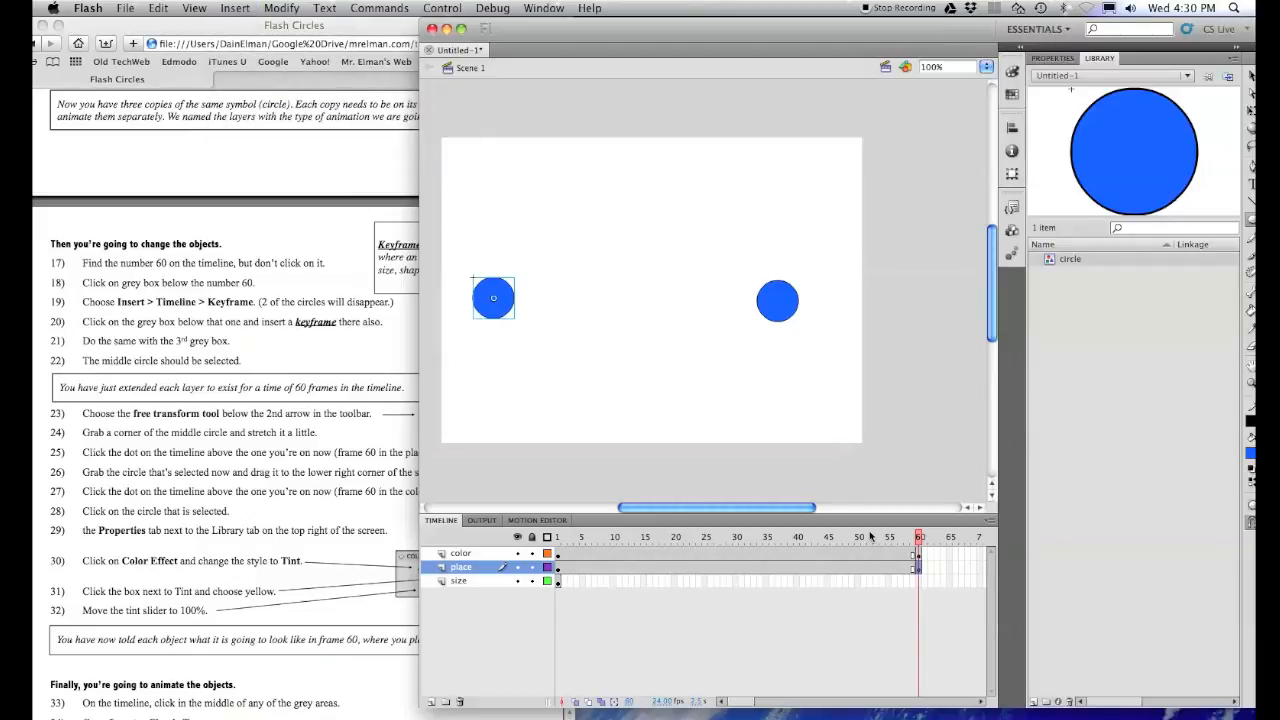
# Step: Insert a keyframe at frame 60 of the size layer and play the timeline to check the circles
pyautogui.click(919, 581)
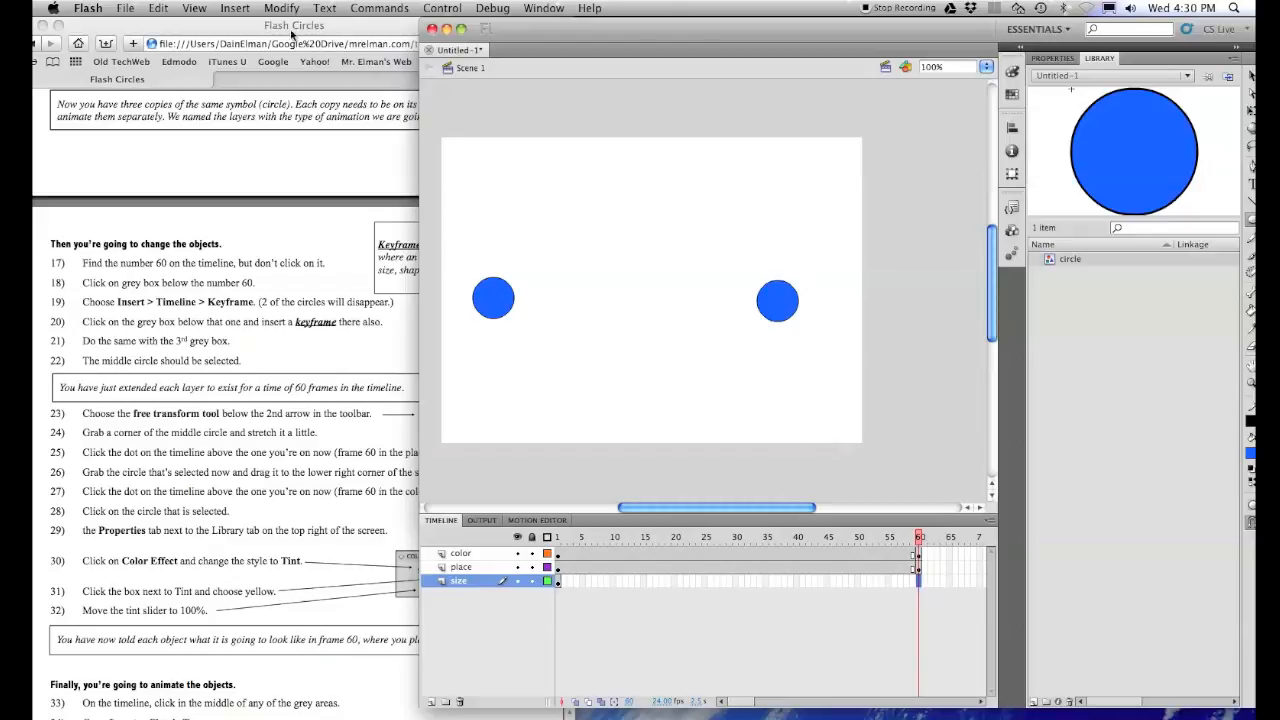
pyautogui.click(236, 7)
pyautogui.moveTo(249, 105)
pyautogui.click(382, 155)
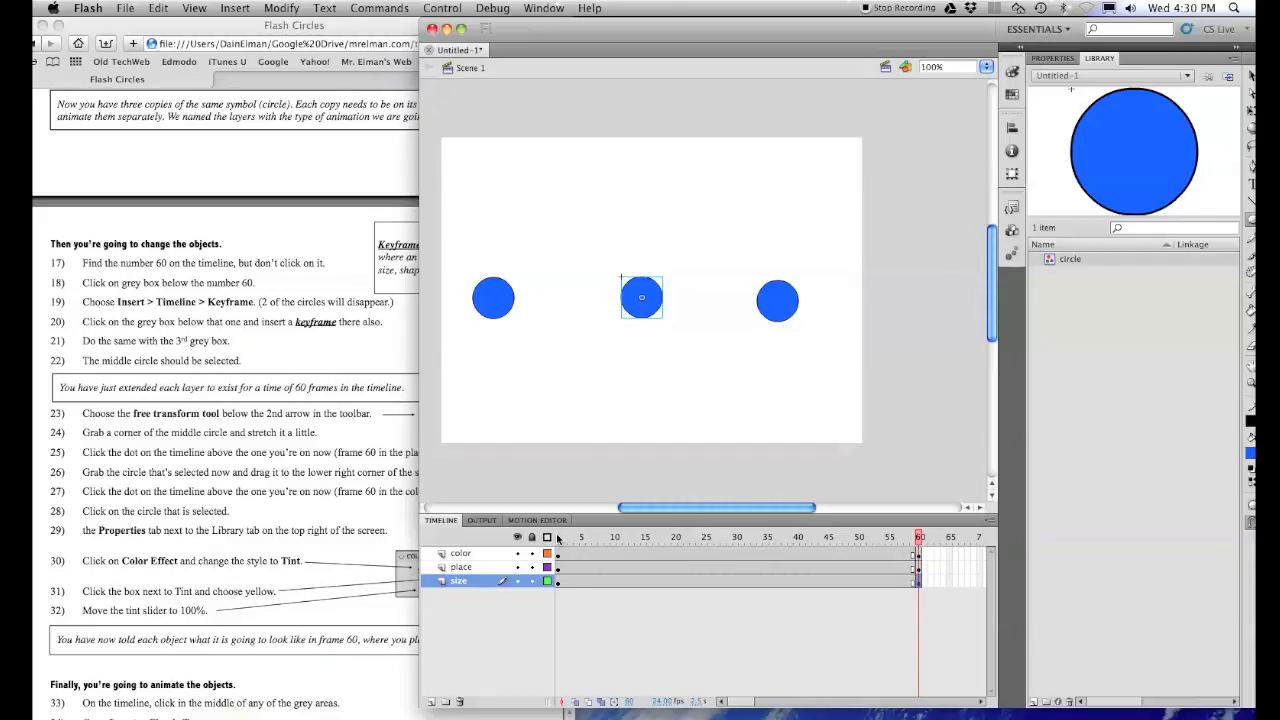
pyautogui.press('Return')
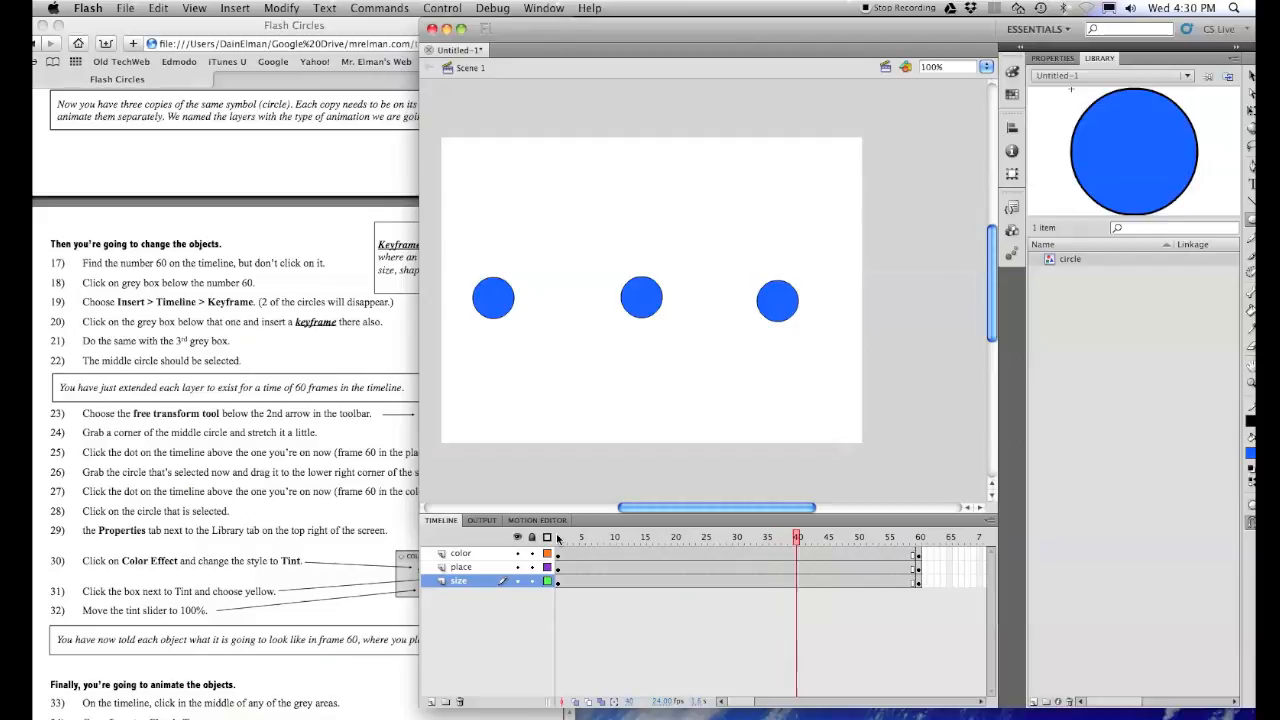
pyautogui.press('Return')
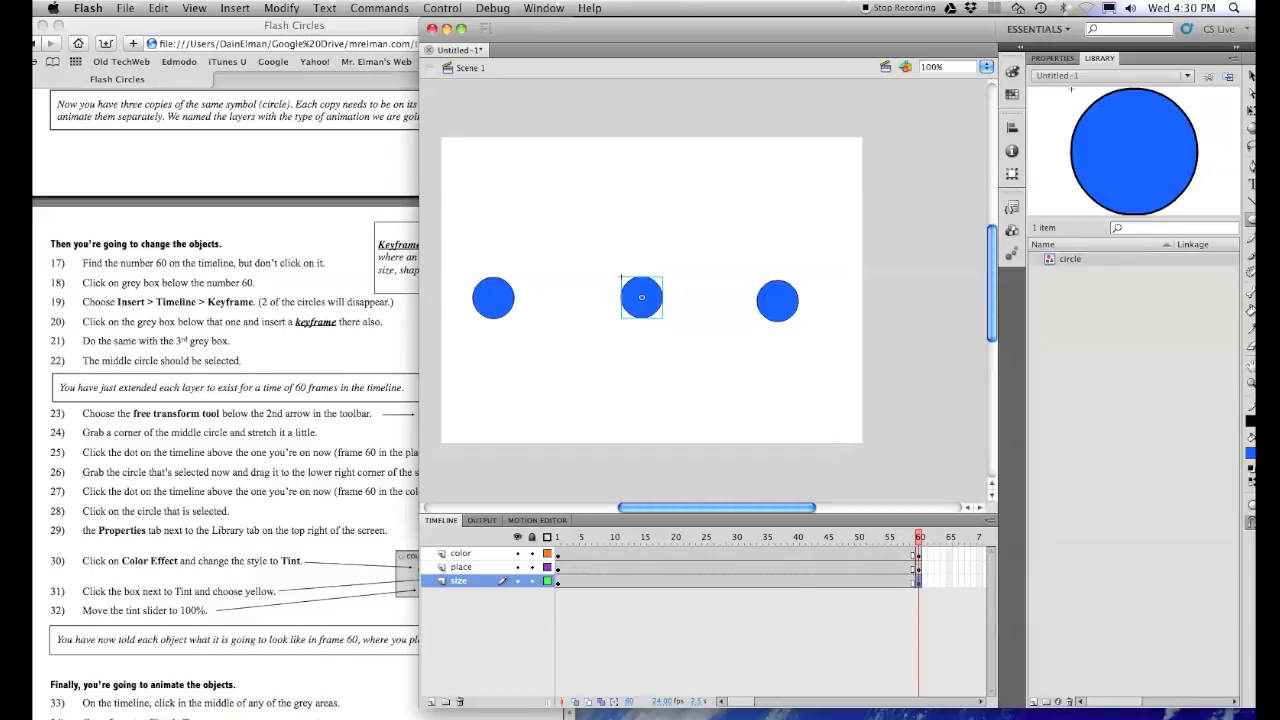
# Step: Enlarge the middle circle at frame 60 of the size layer to about 122 × 122 with the Free Transform tool
pyautogui.moveTo(829, 33); pyautogui.dragTo(815, 35)
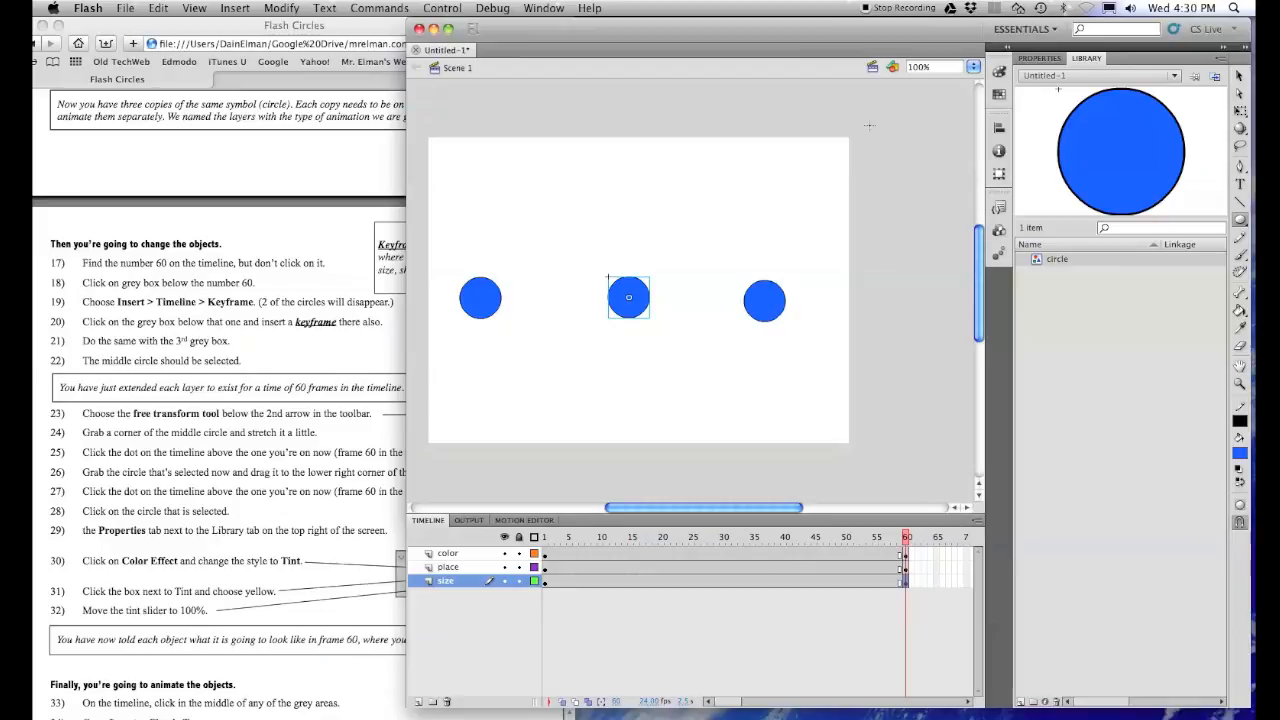
pyautogui.click(214, 441)
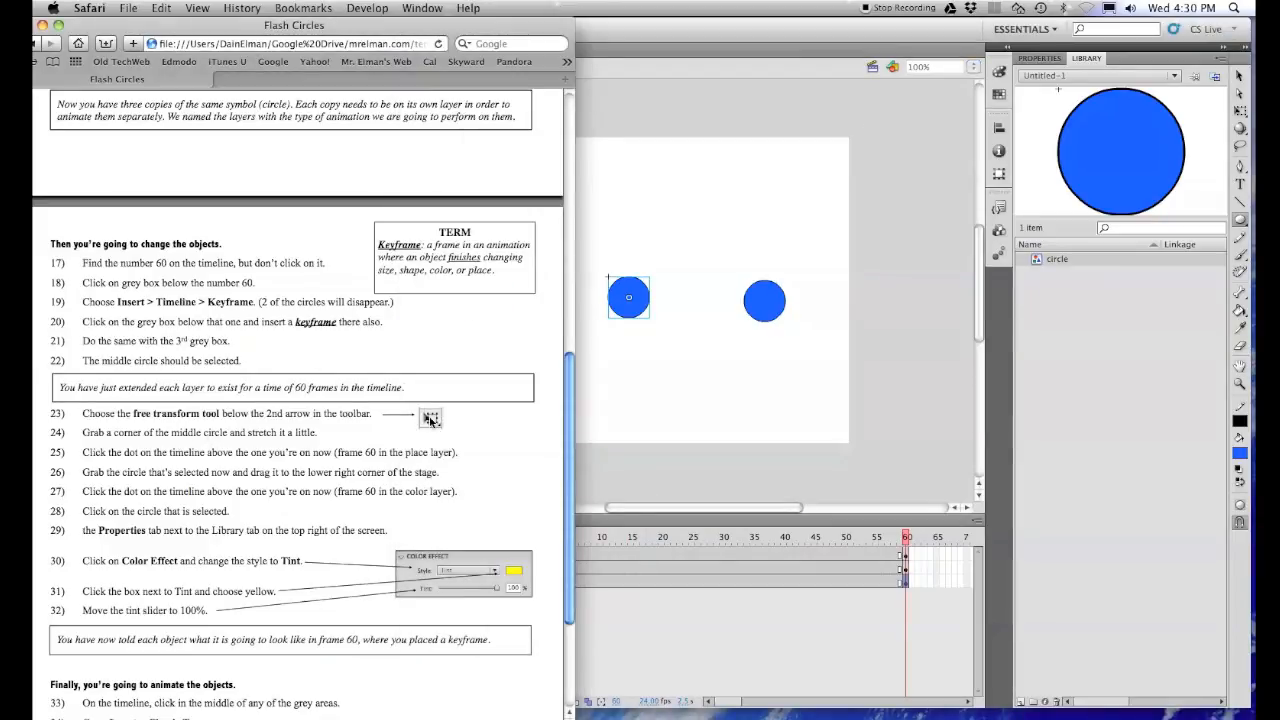
pyautogui.click(1241, 111)
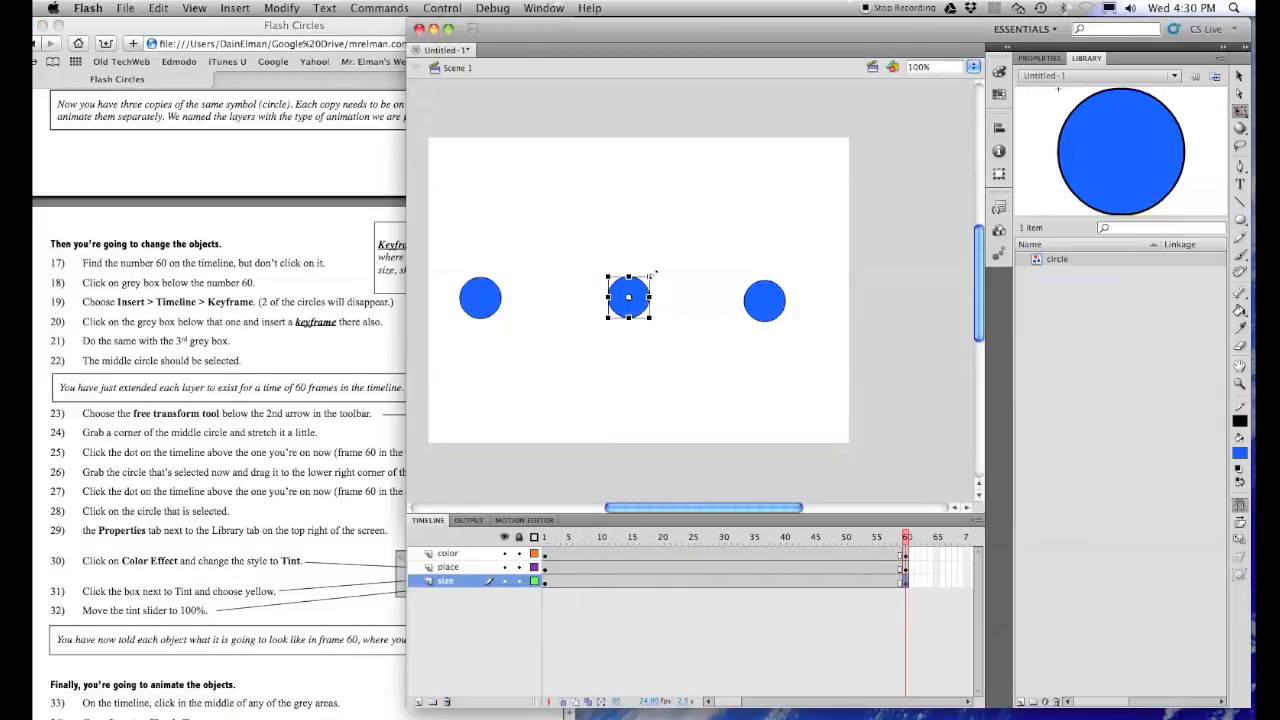
pyautogui.moveTo(654, 272); pyautogui.dragTo(679, 246)
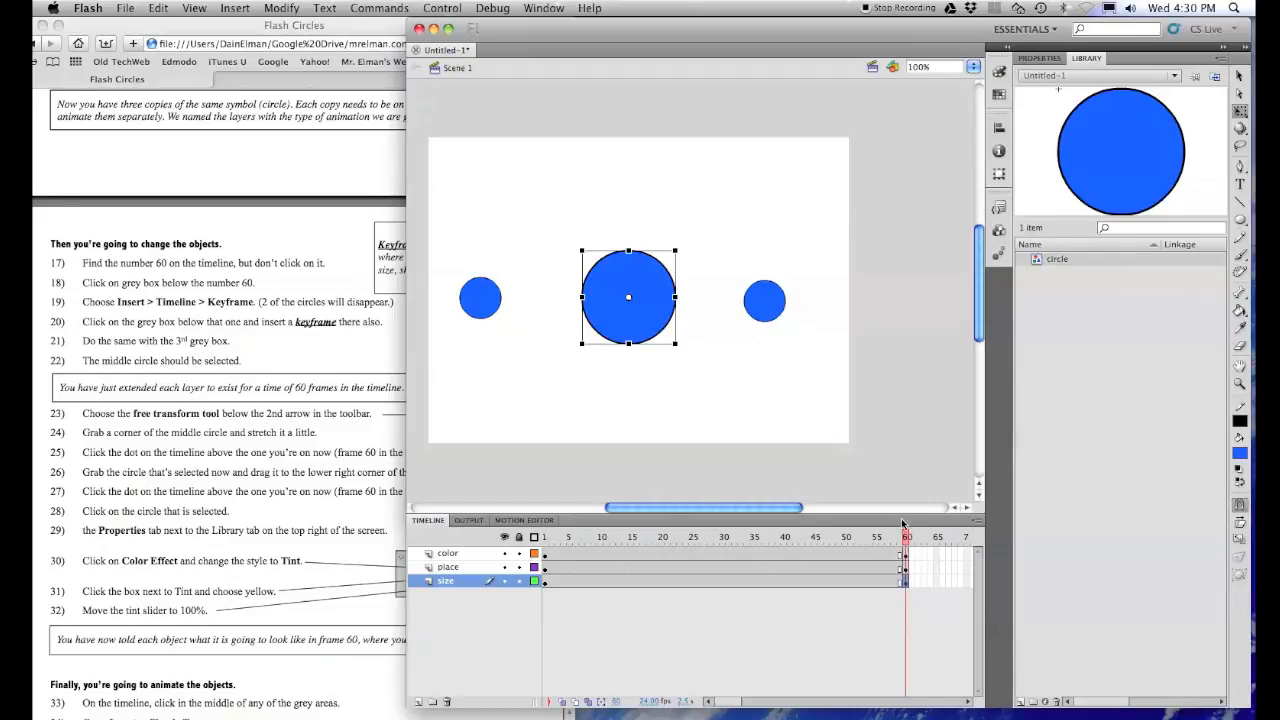
# Step: Move the place layer's circle at frame 60 to the lower right area of the stage, below the color layer's circle
pyautogui.click(906, 572)
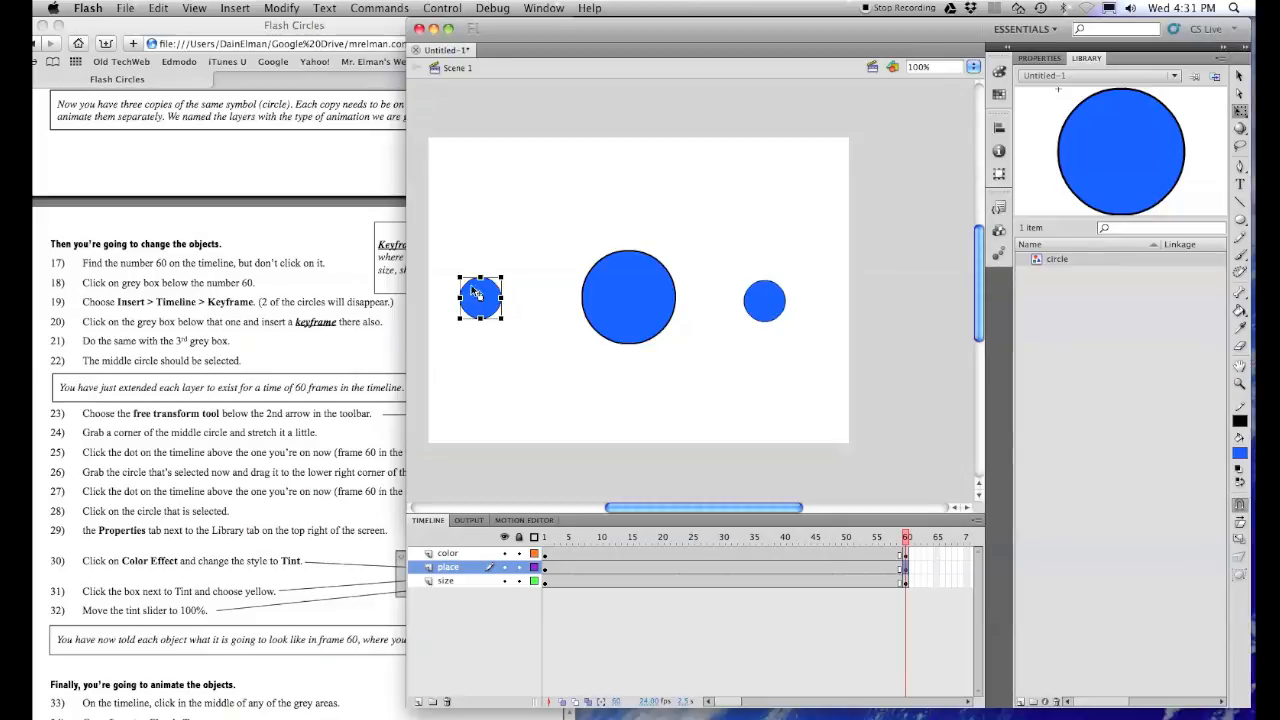
pyautogui.click(357, 466)
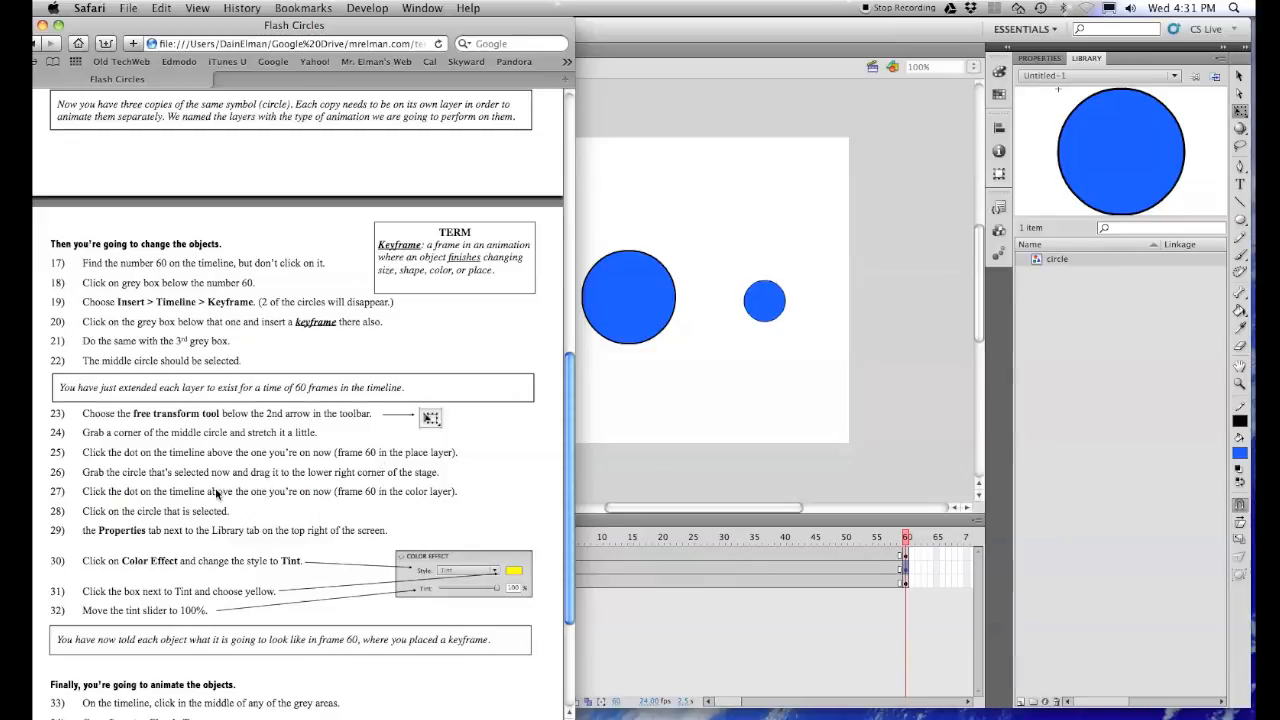
pyautogui.click(668, 437)
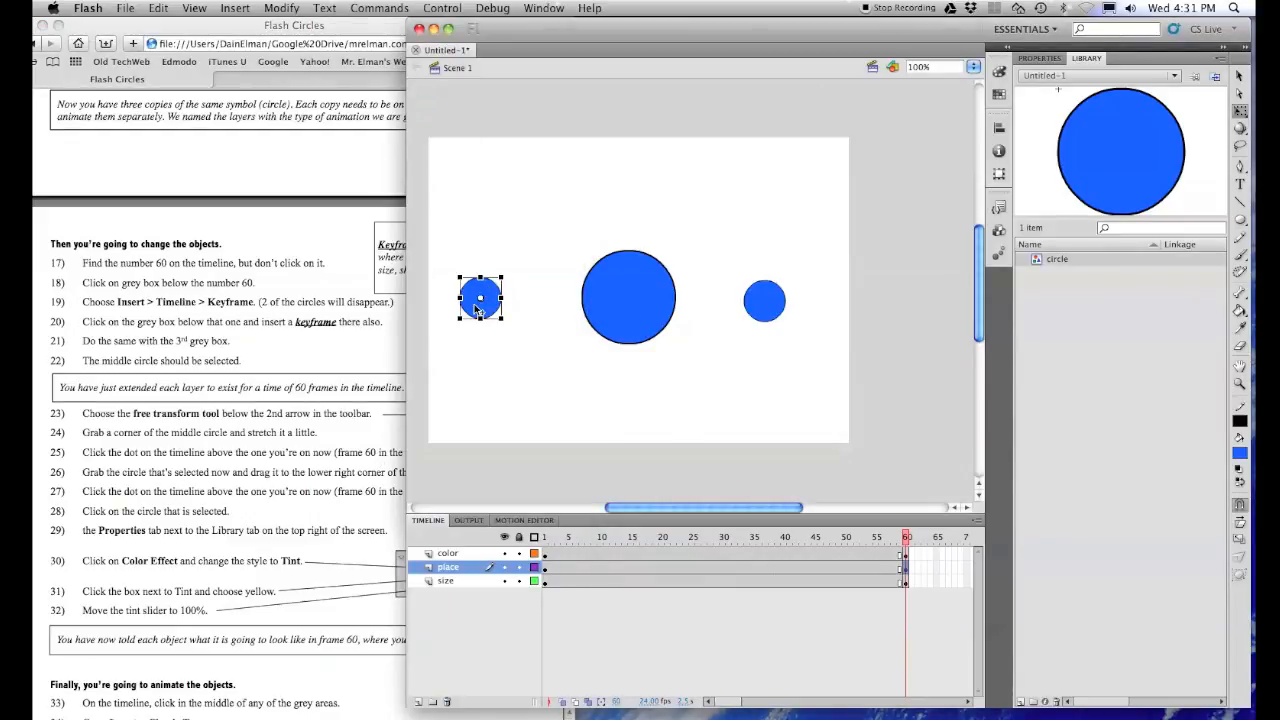
pyautogui.moveTo(478, 294); pyautogui.dragTo(776, 388)
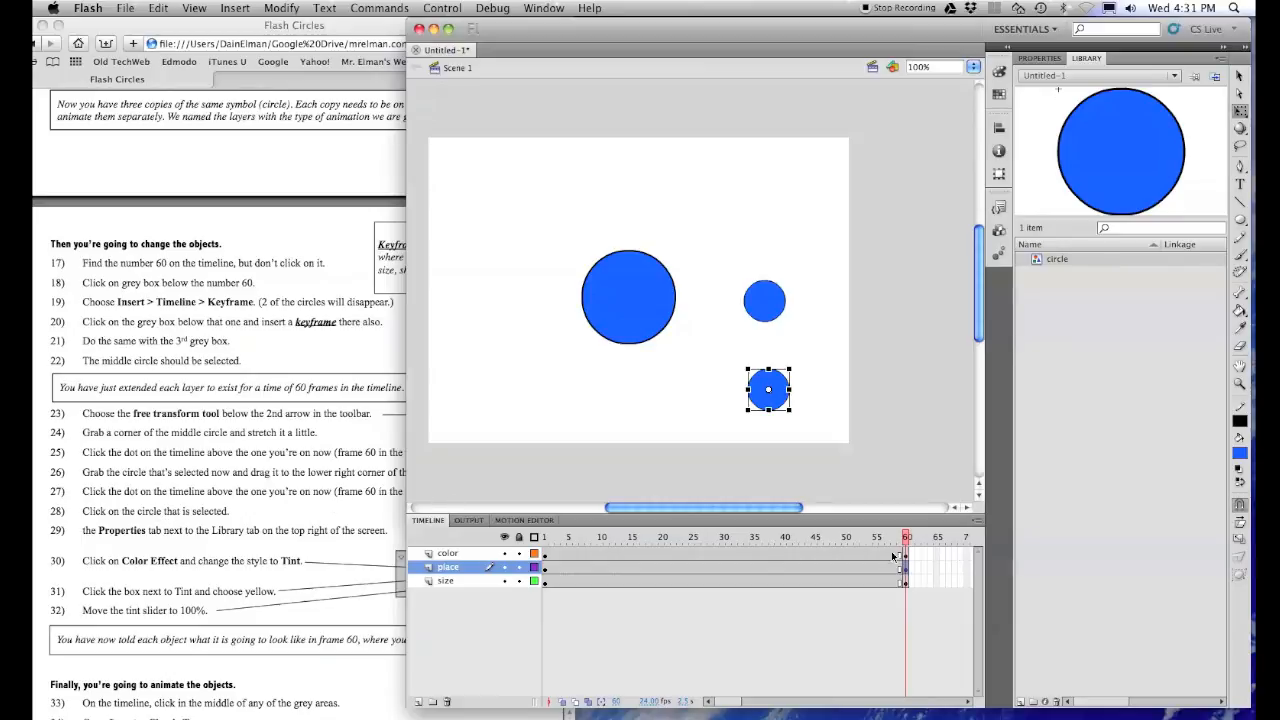
# Step: Apply a yellow Tint color effect at 100% to the color layer's circle at frame 60
pyautogui.click(373, 514)
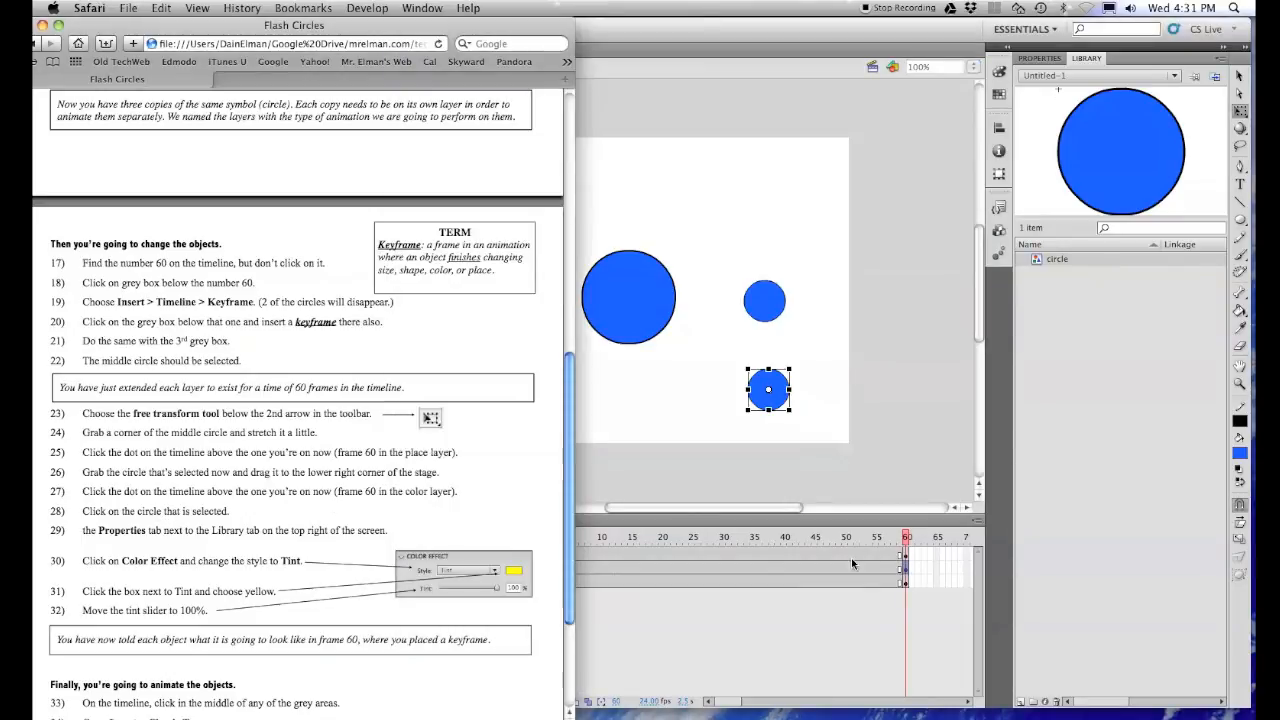
pyautogui.click(902, 561)
pyautogui.click(770, 300)
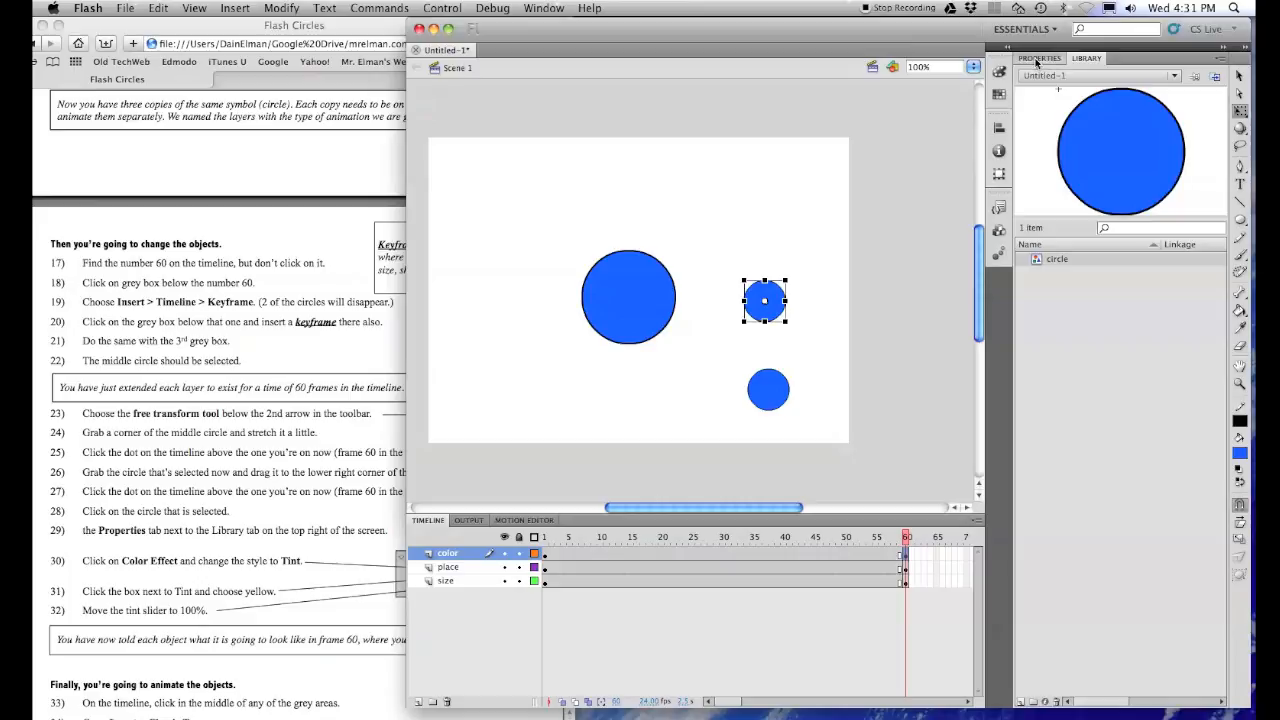
pyautogui.click(1040, 58)
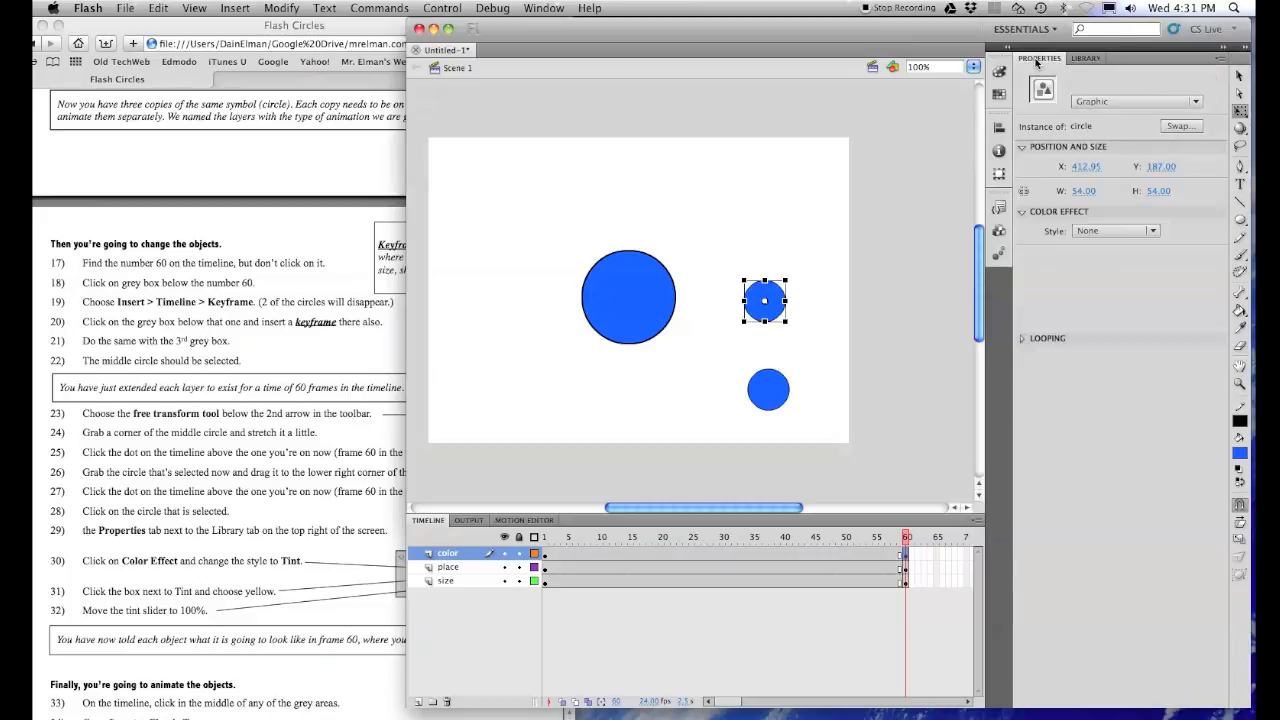
pyautogui.click(1116, 232)
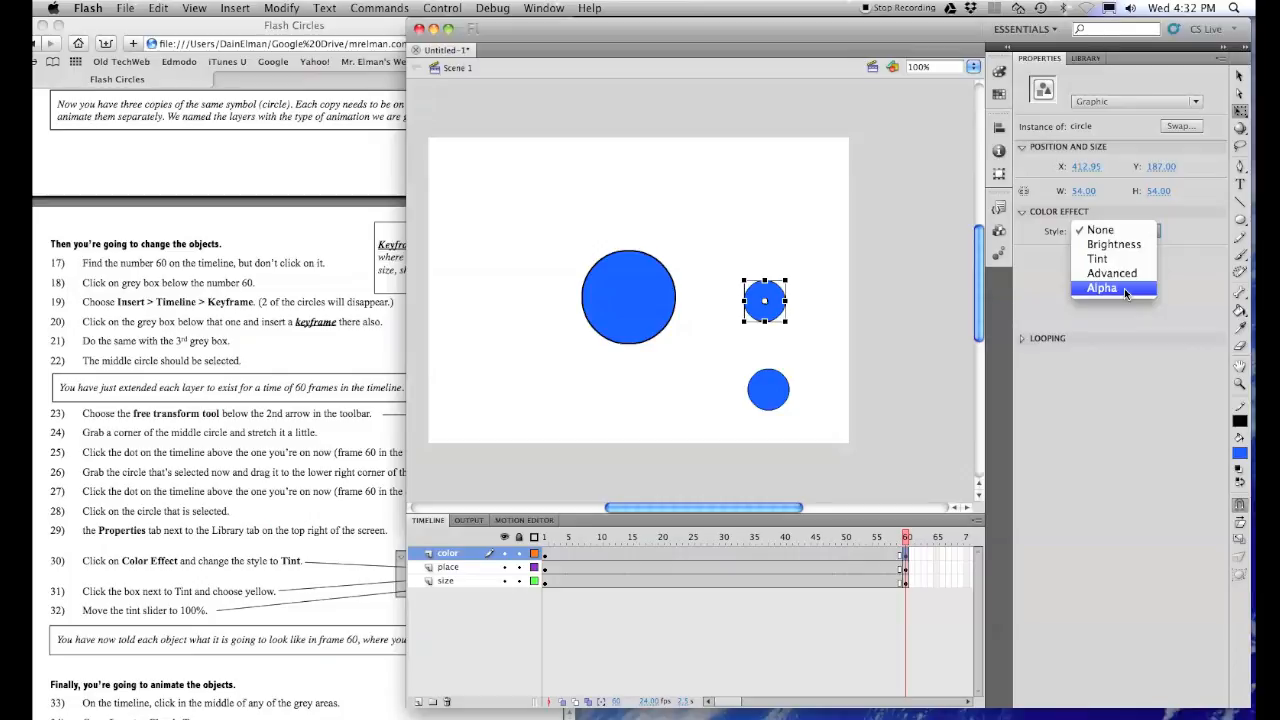
pyautogui.click(1115, 259)
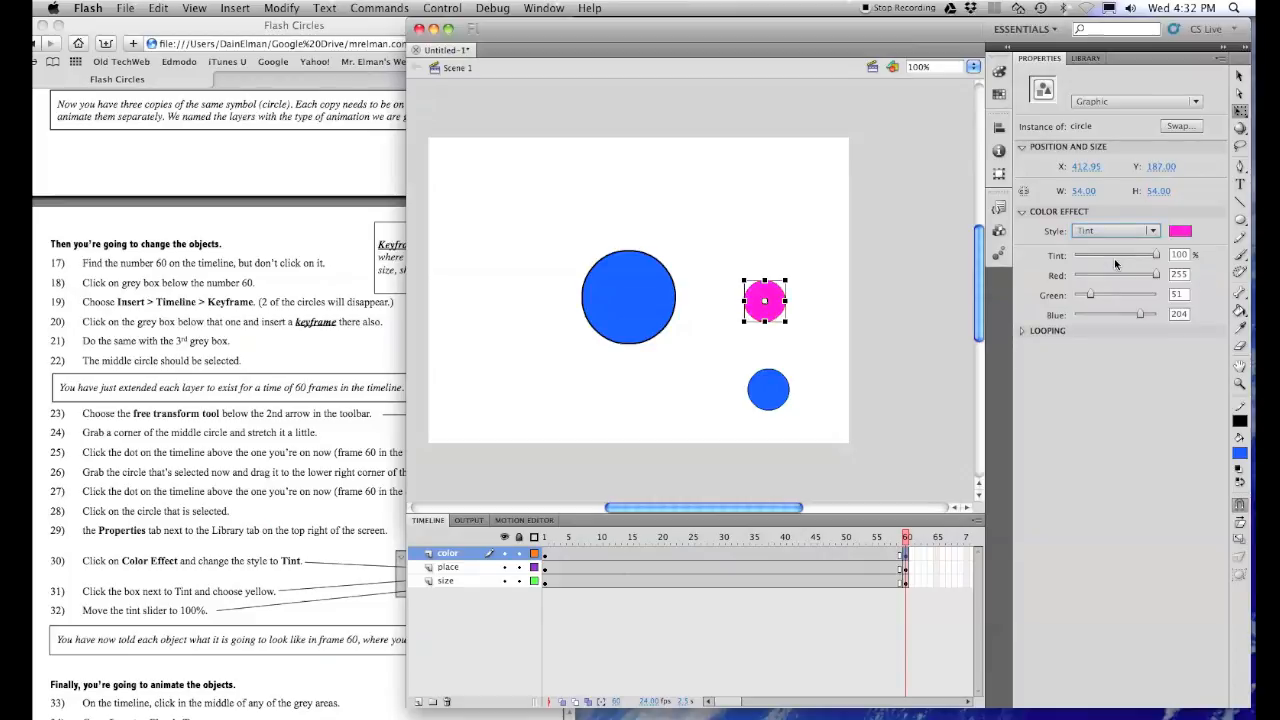
pyautogui.click(1181, 231)
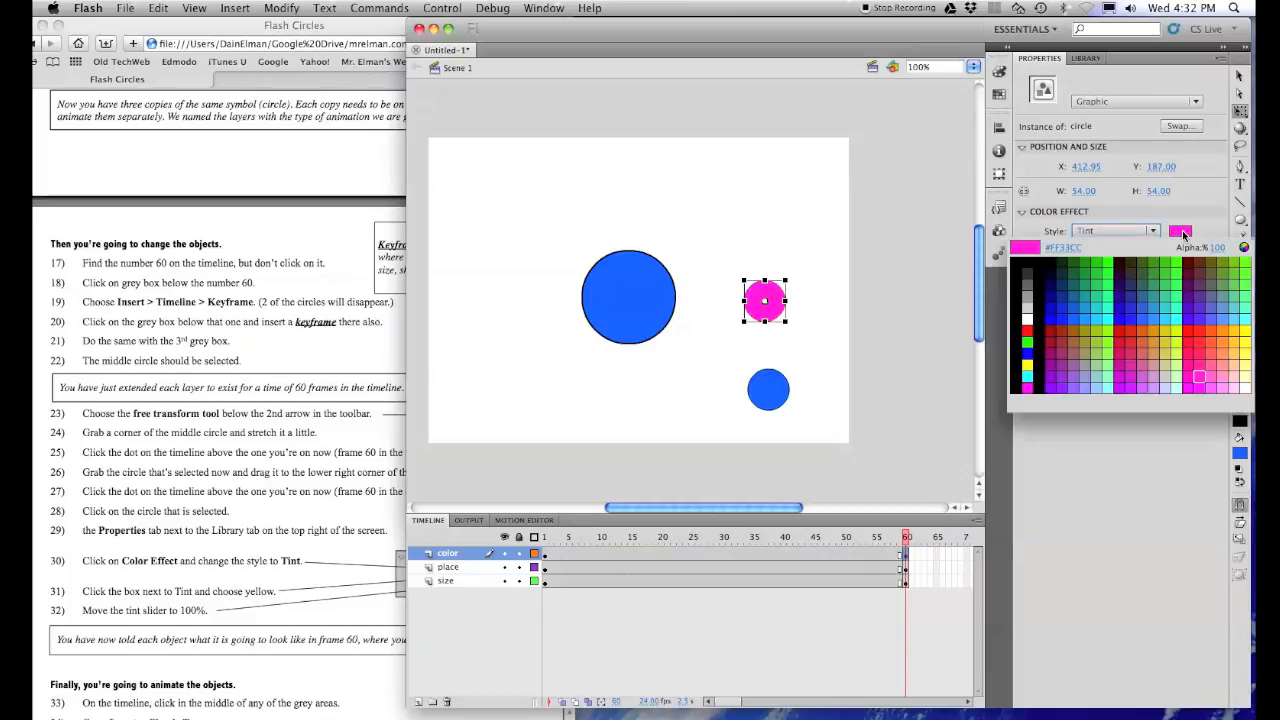
pyautogui.click(1035, 358)
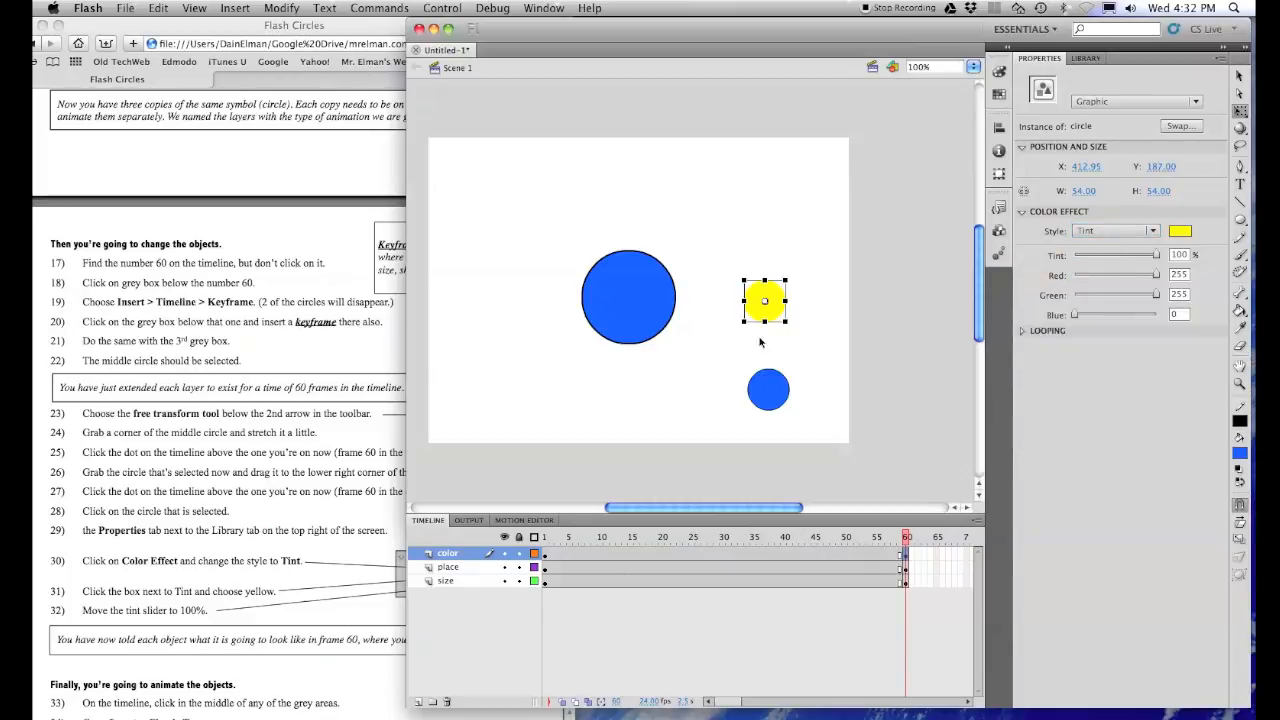
pyautogui.click(279, 573)
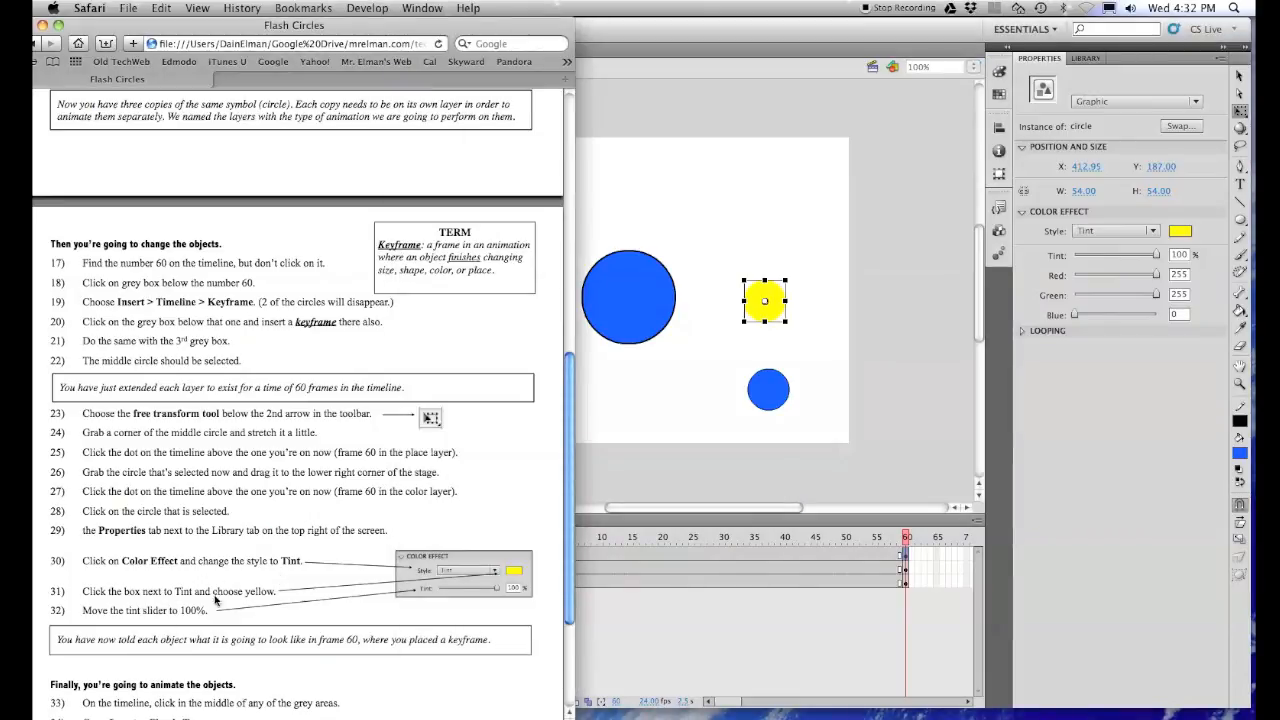
pyautogui.click(662, 477)
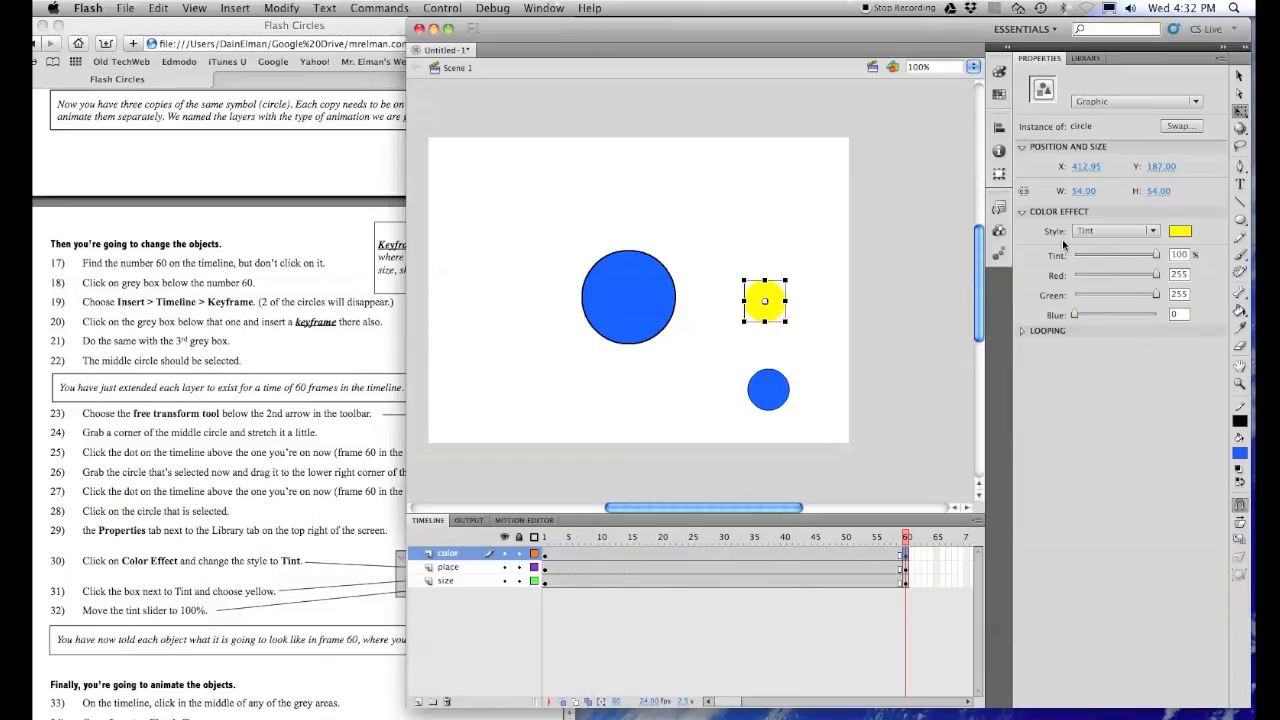
pyautogui.moveTo(1156, 258)
pyautogui.mouseDown()
pyautogui.moveTo(1092, 258)
pyautogui.moveTo(1157, 260)
pyautogui.mouseUp()
# Step: Open the circle symbol for editing from the yellow circle and from the large middle circle, returning to Scene 1 each time
pyautogui.doubleClick(760, 316)
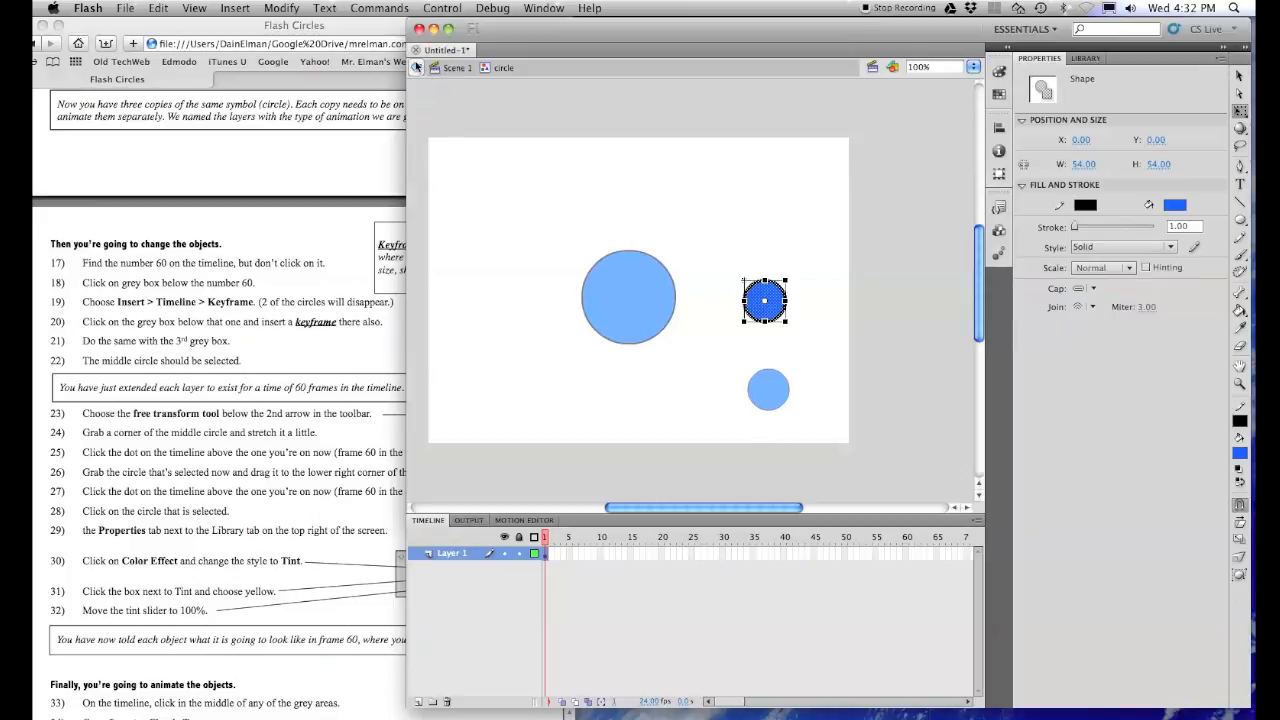
pyautogui.click(417, 68)
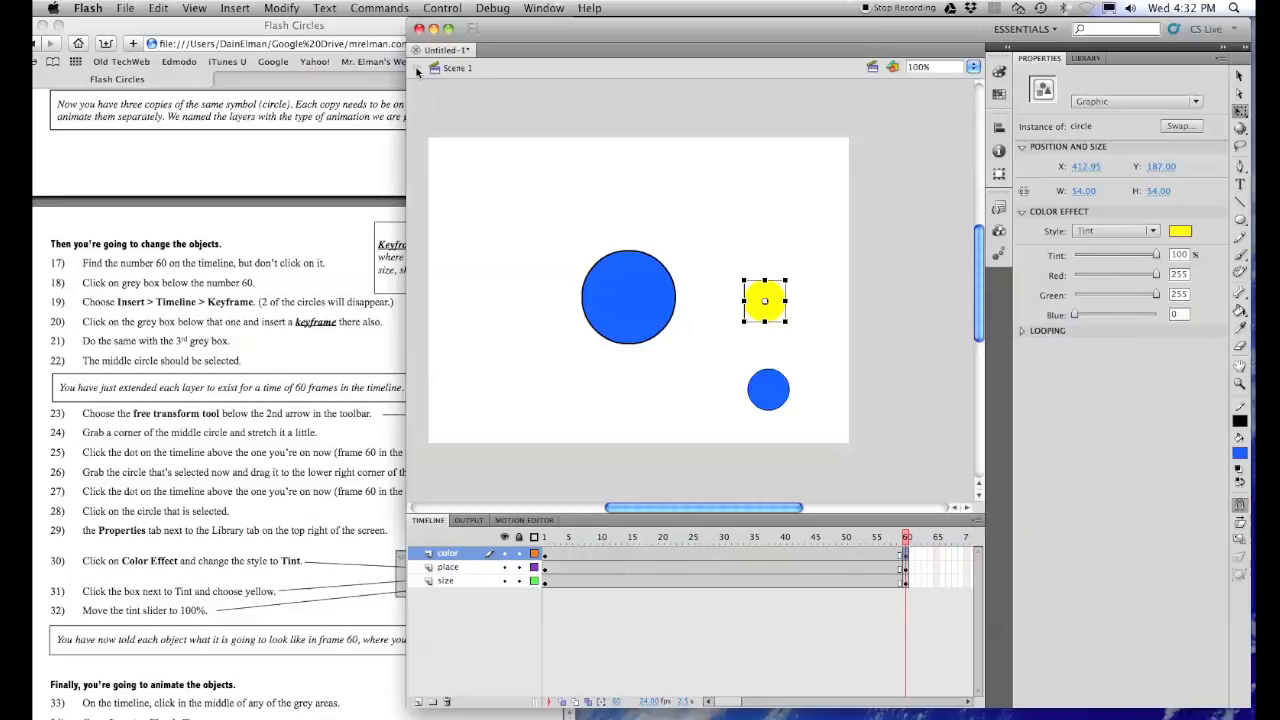
pyautogui.doubleClick(647, 295)
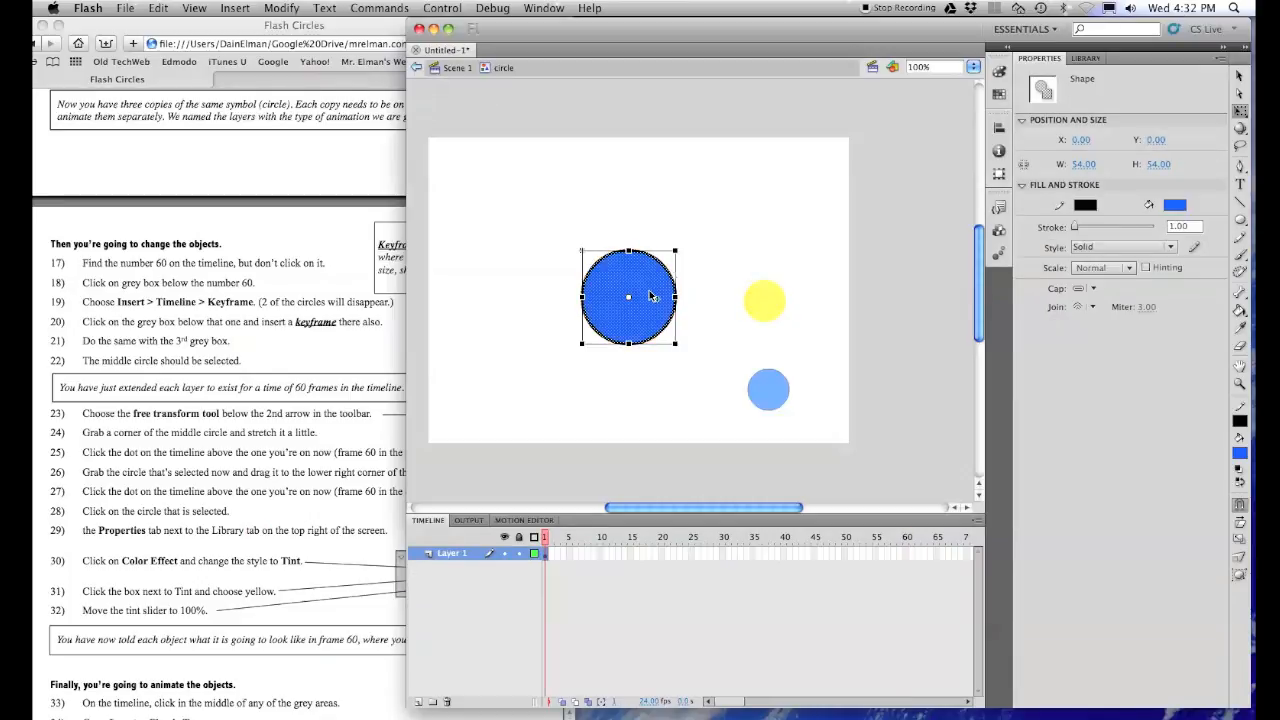
pyautogui.click(417, 69)
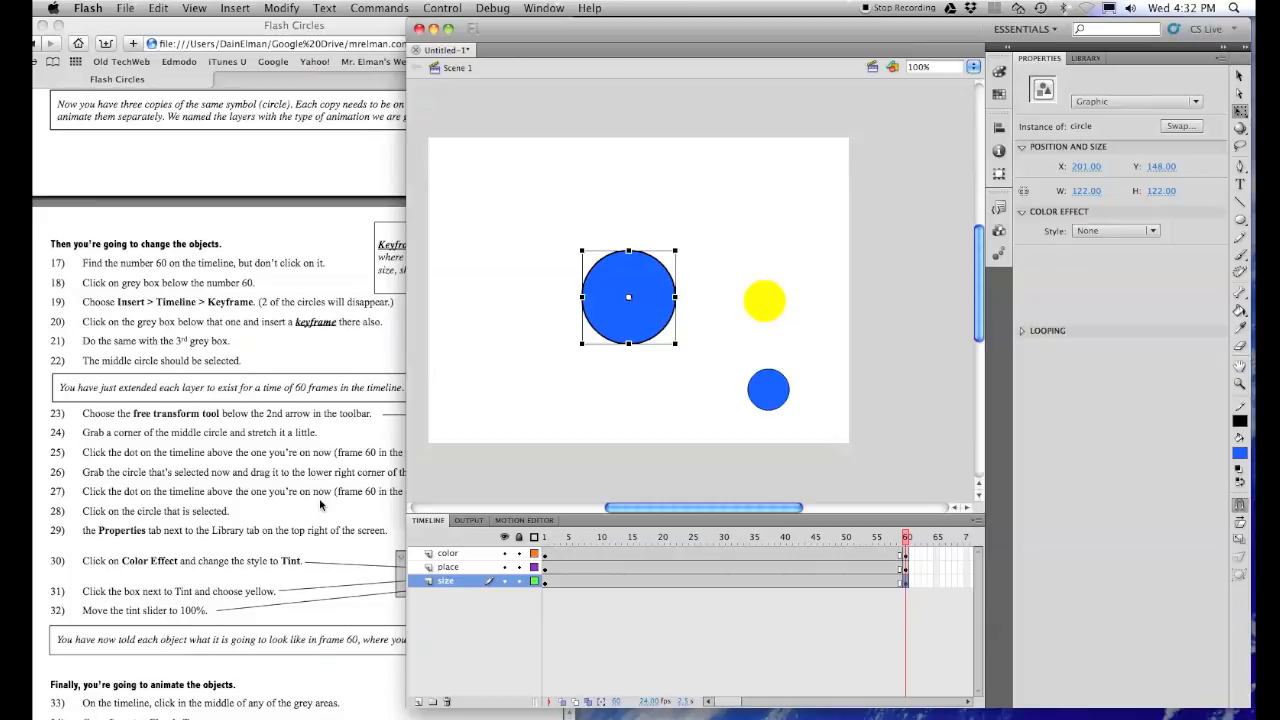
# Step: Return the playhead to frame 1 and play the movie to see how the circles change at frame 60
pyautogui.click(229, 627)
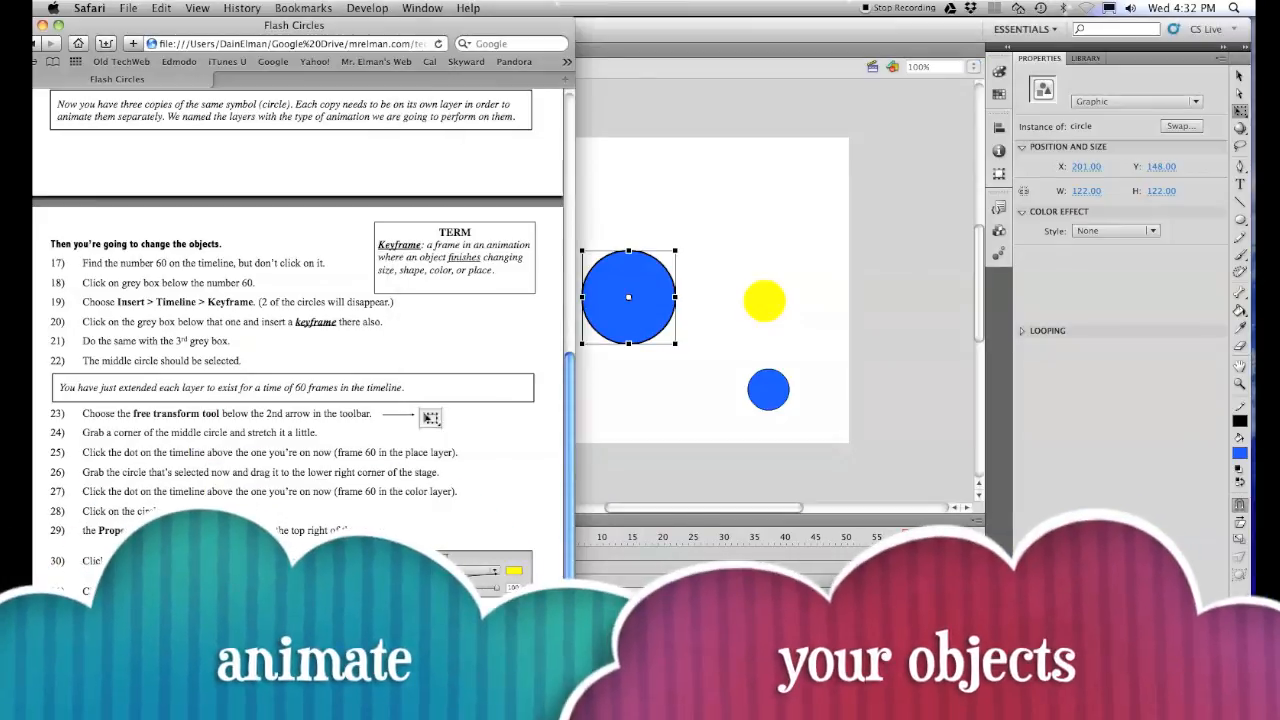
pyautogui.click(717, 505)
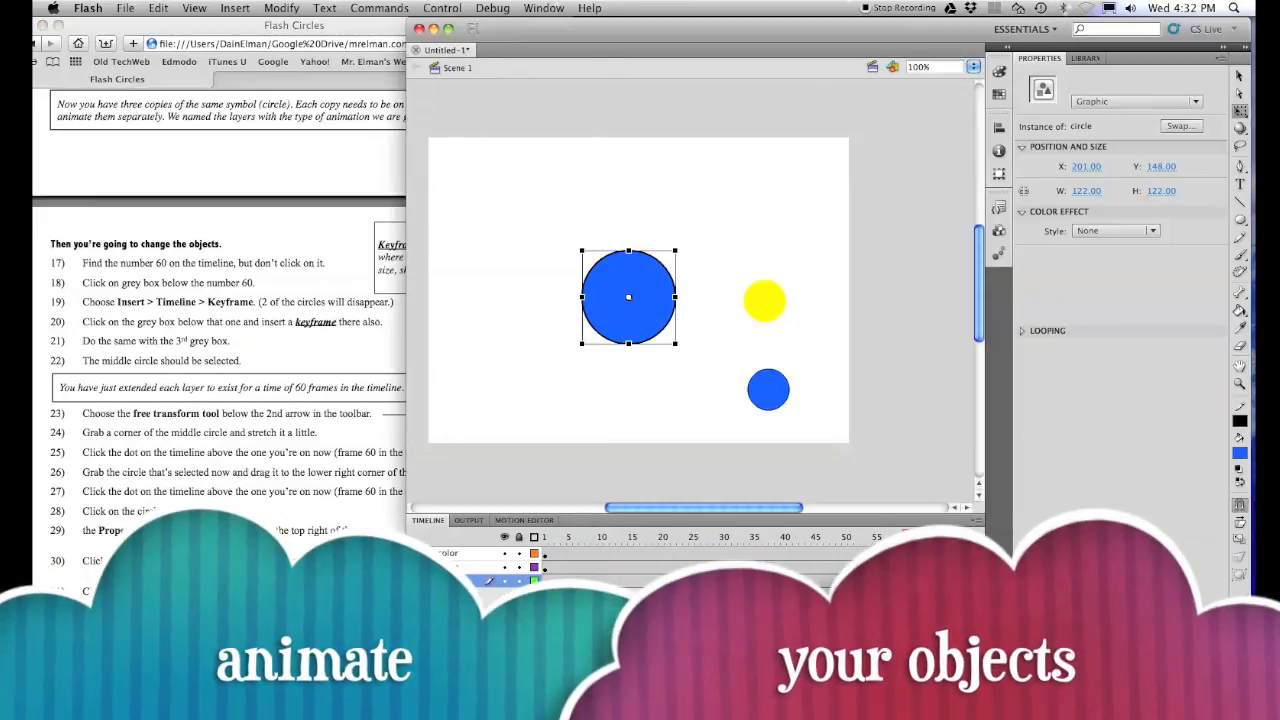
pyautogui.click(542, 537)
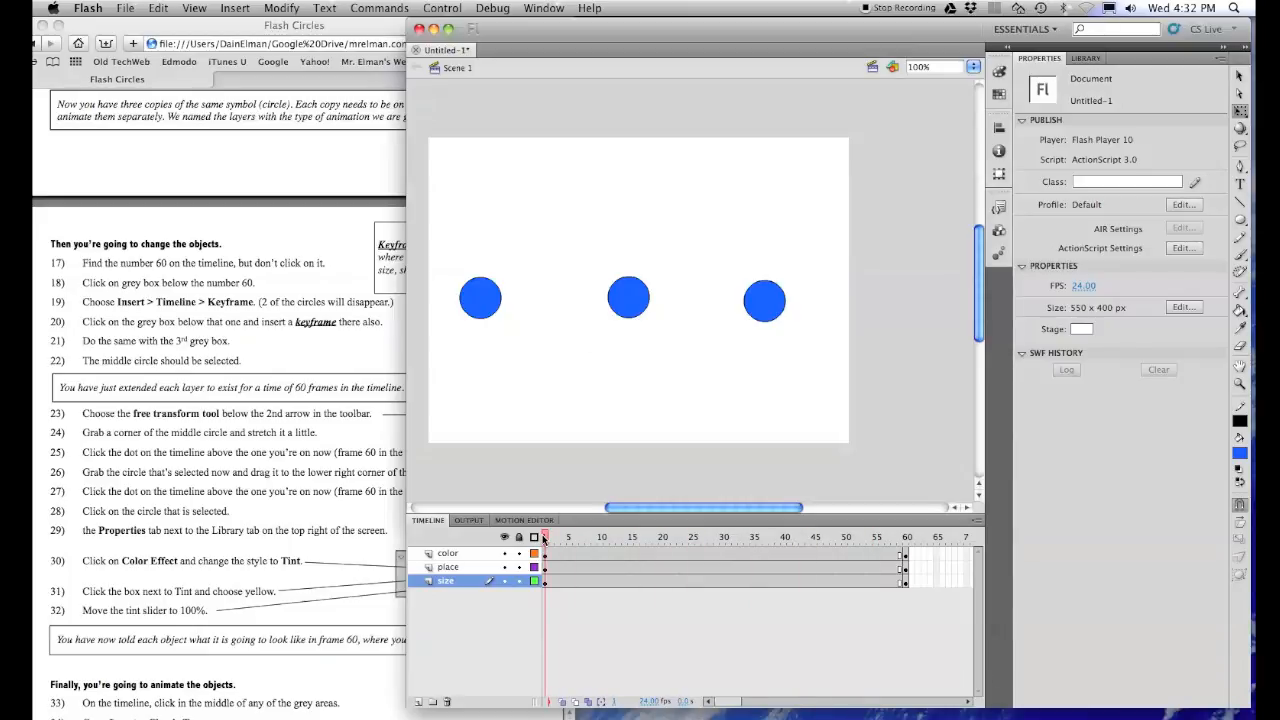
pyautogui.press('Return')
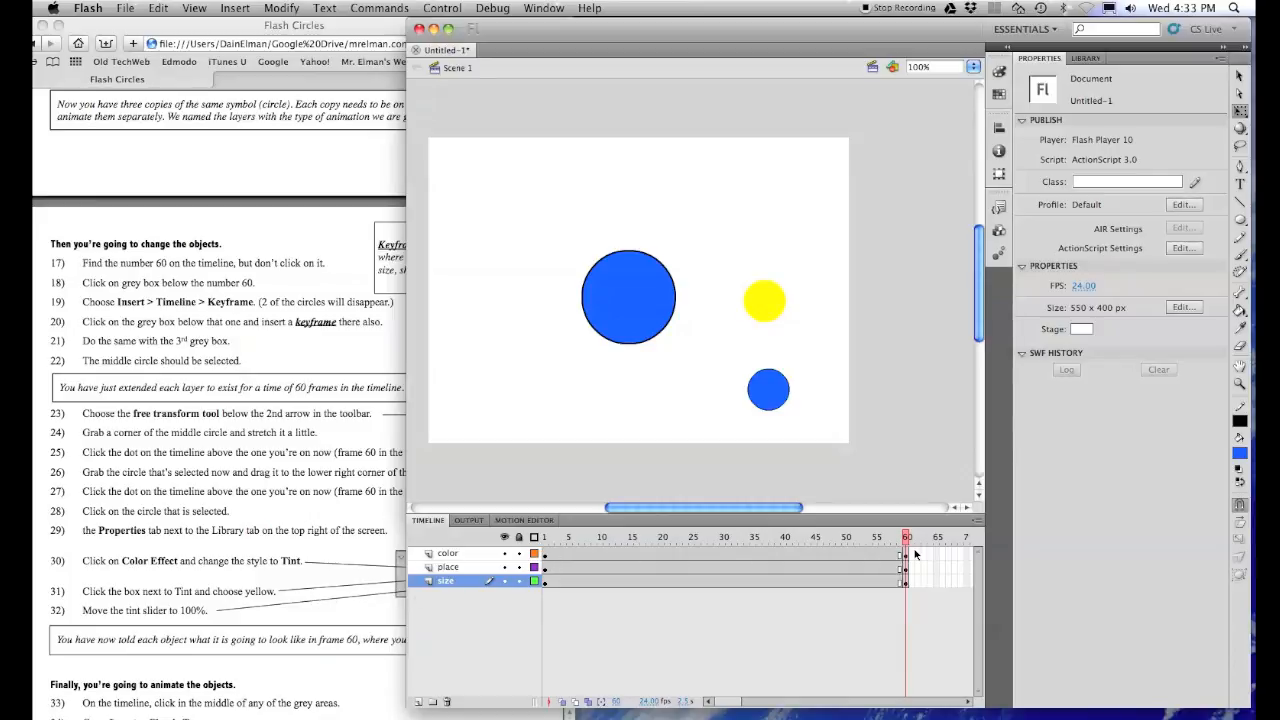
# Step: Switch to Safari, read the worksheet's section on animating the objects from instruction 33 onward, and return to Flash
pyautogui.click(294, 576)
pyautogui.moveTo(569, 477); pyautogui.dragTo(563, 572)
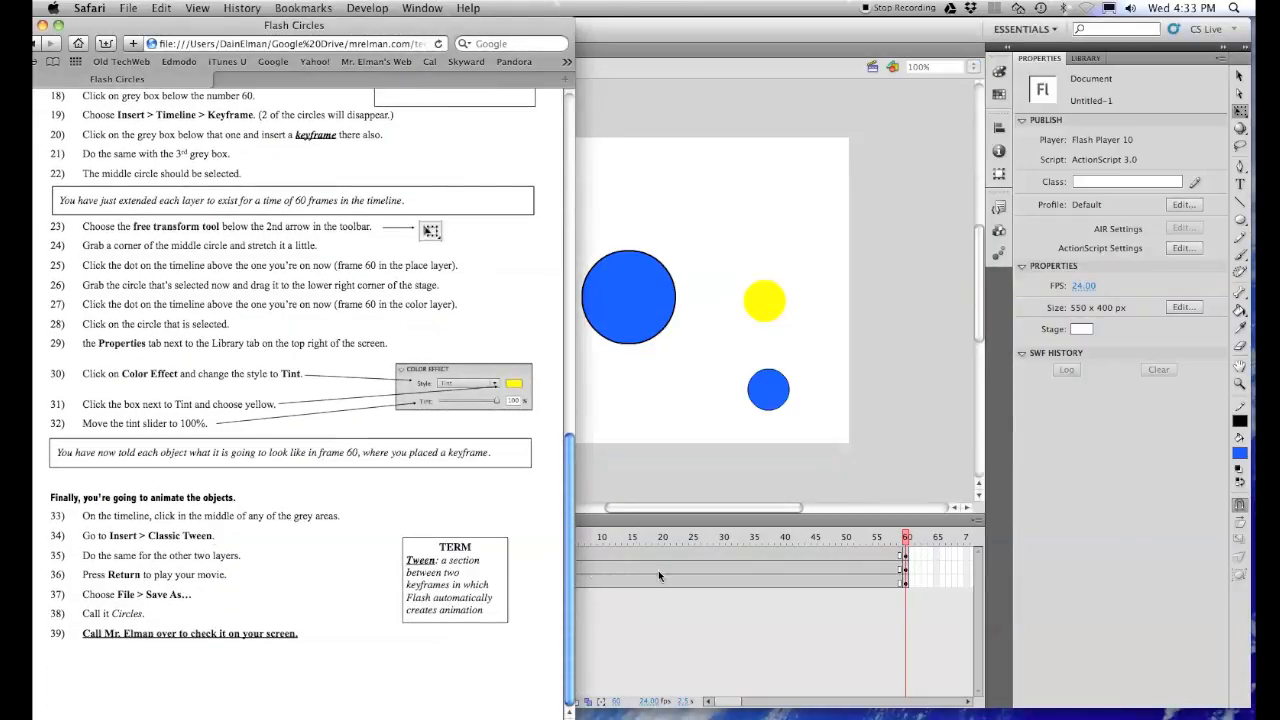
pyautogui.click(658, 570)
# Step: Select frames near both ends of the color layer's span to examine the stretch between its two keyframes
pyautogui.click(561, 556)
pyautogui.click(887, 555)
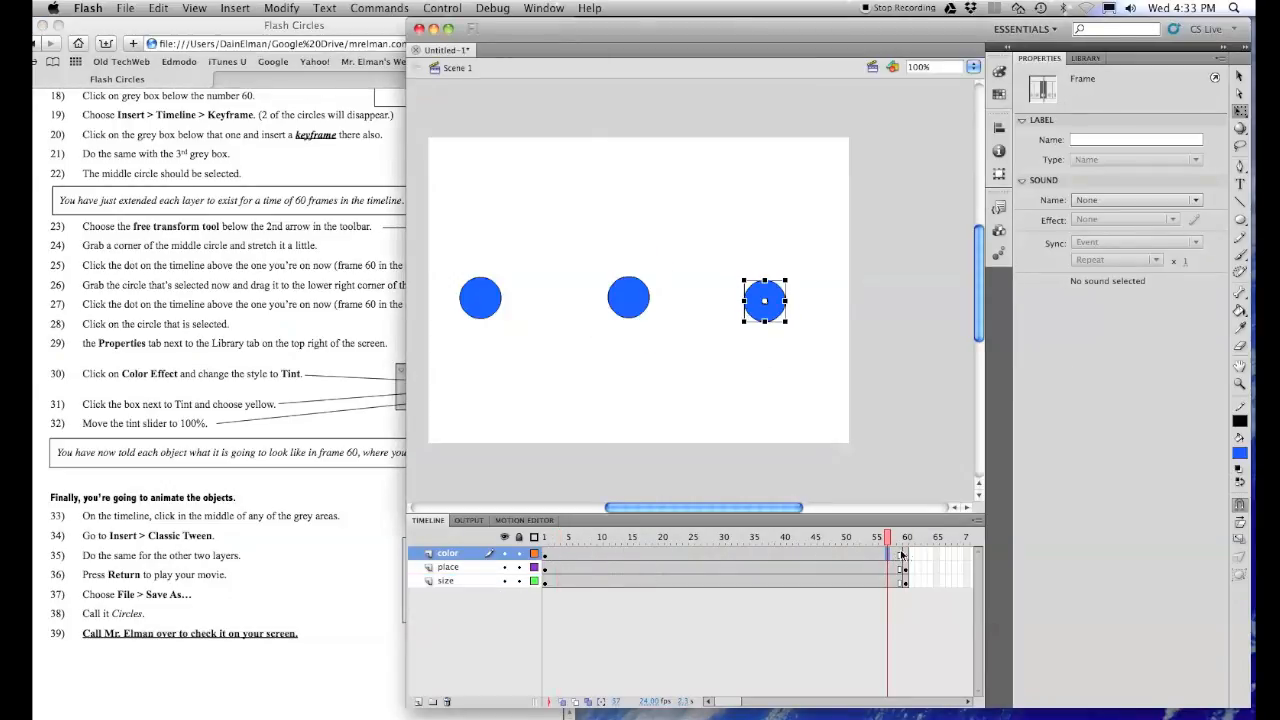
pyautogui.click(552, 555)
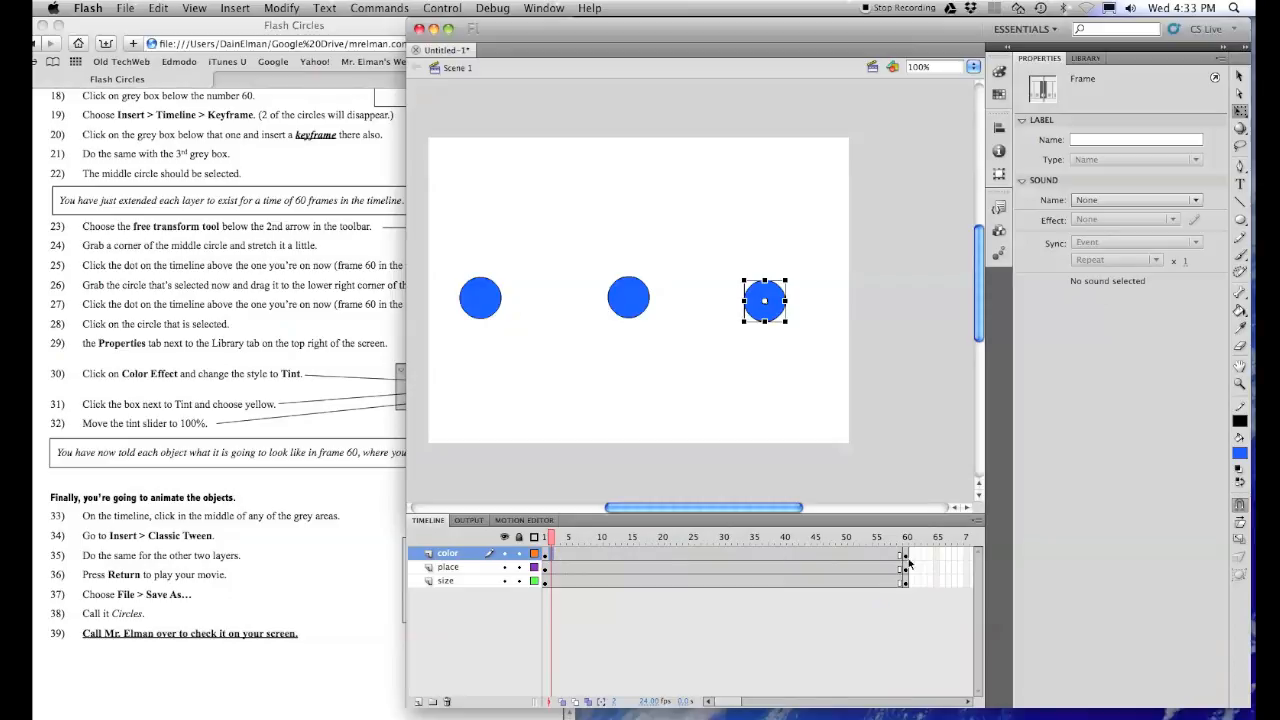
# Step: Apply a classic tween to the color layer between its keyframes at frames 1 and 60
pyautogui.click(893, 555)
pyautogui.click(553, 555)
pyautogui.click(235, 8)
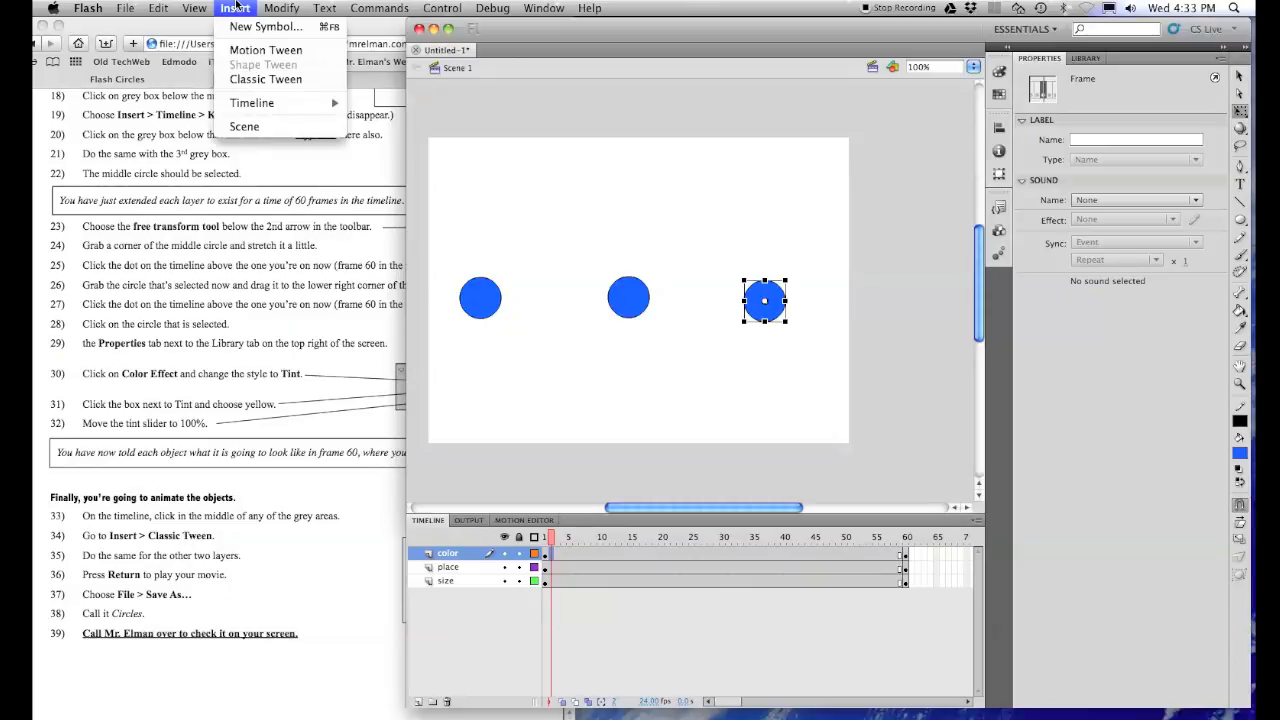
pyautogui.click(242, 77)
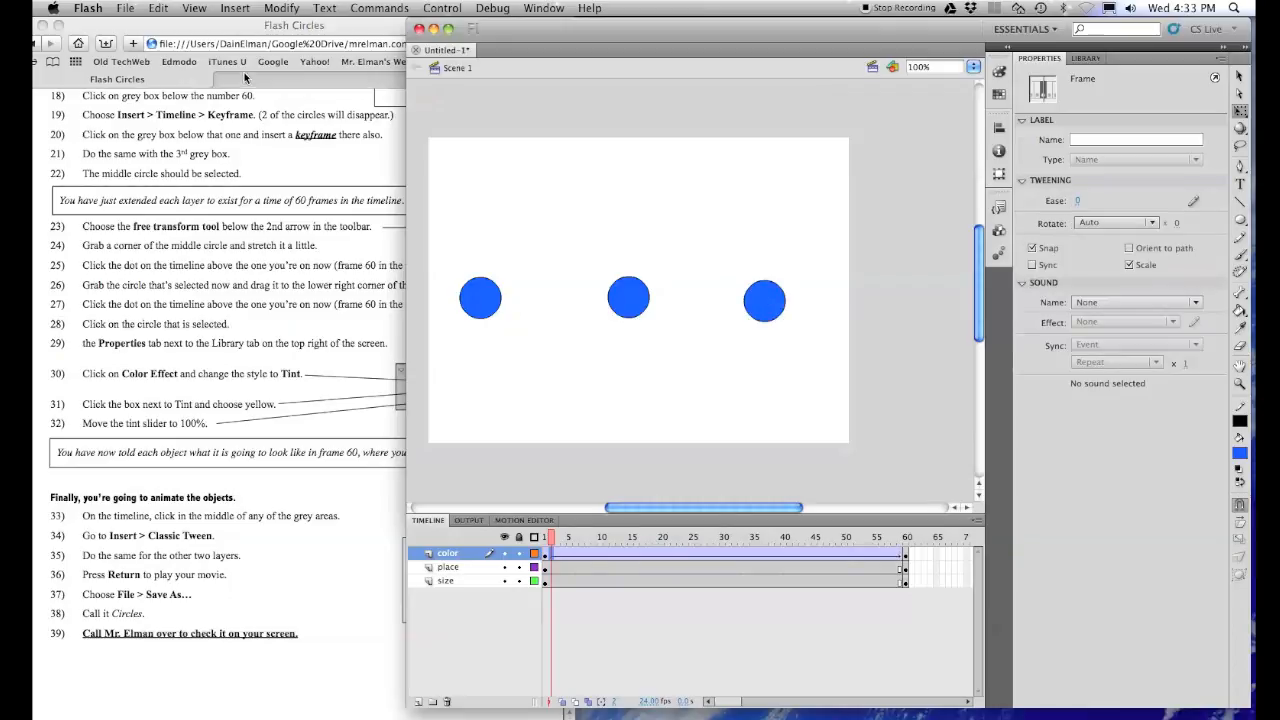
# Step: Apply classic tweens to the spans between the keyframes on the place and size layers
pyautogui.click(557, 567)
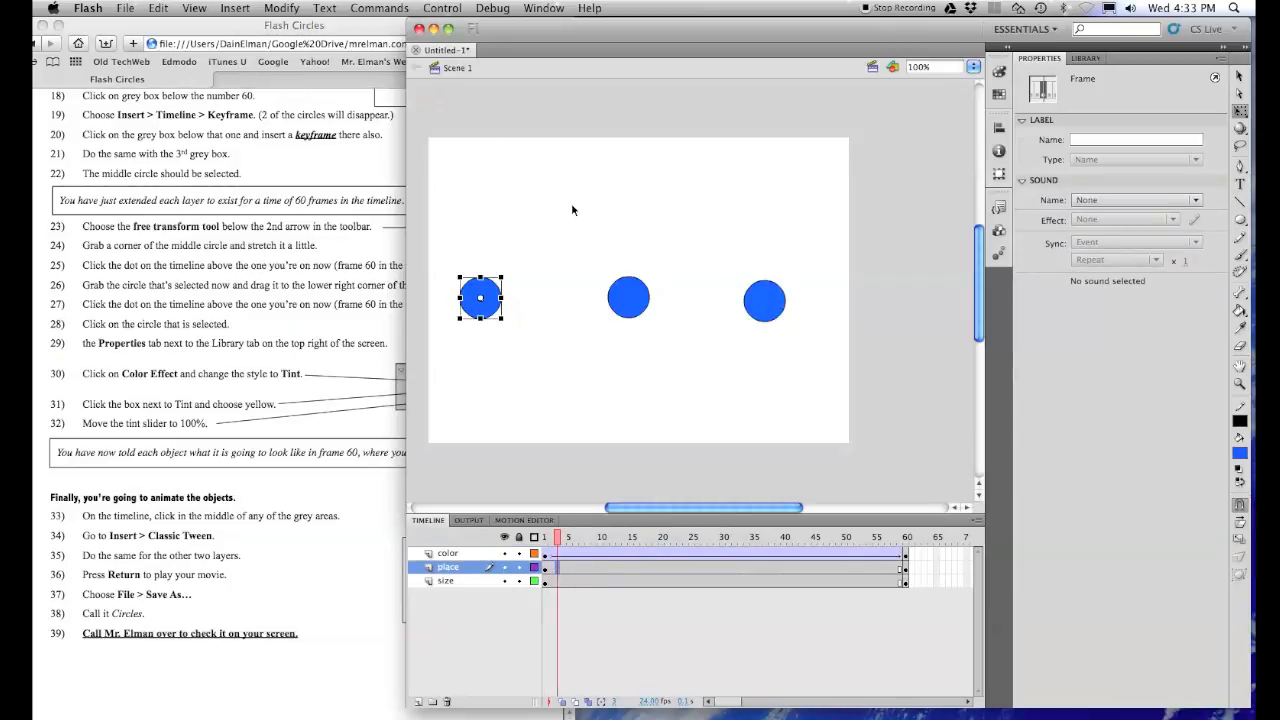
pyautogui.click(245, 8)
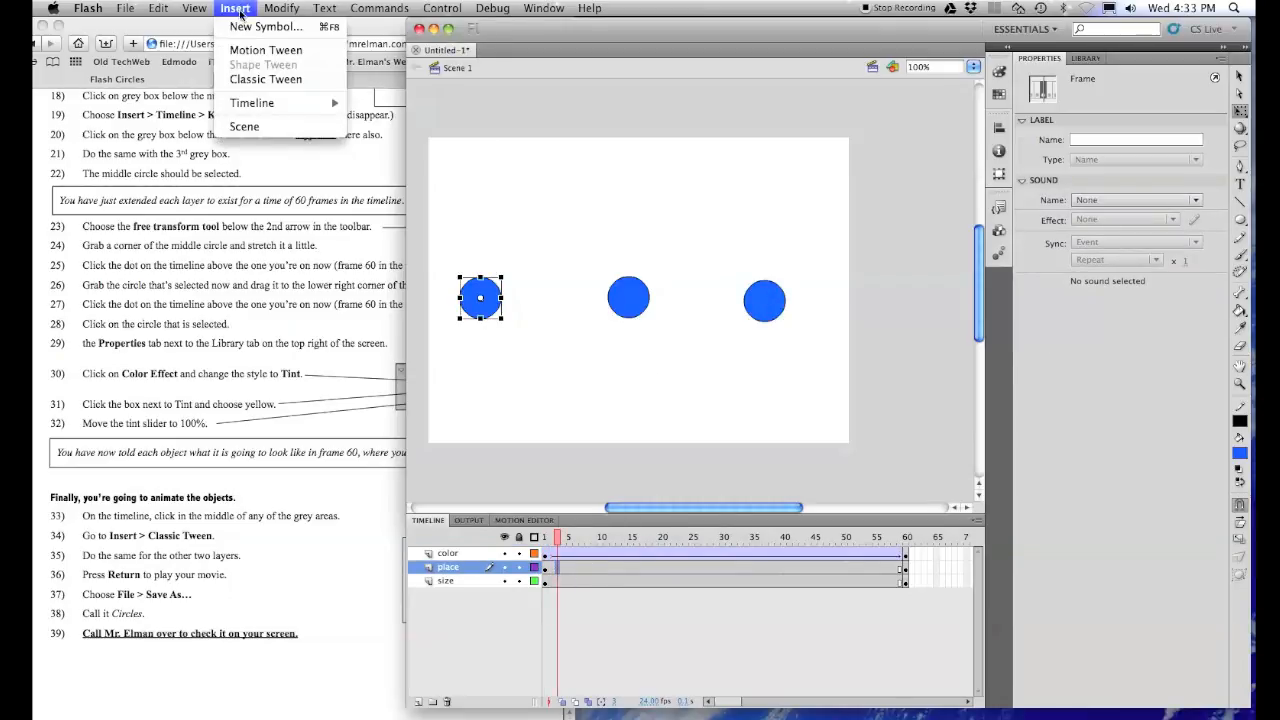
pyautogui.click(242, 77)
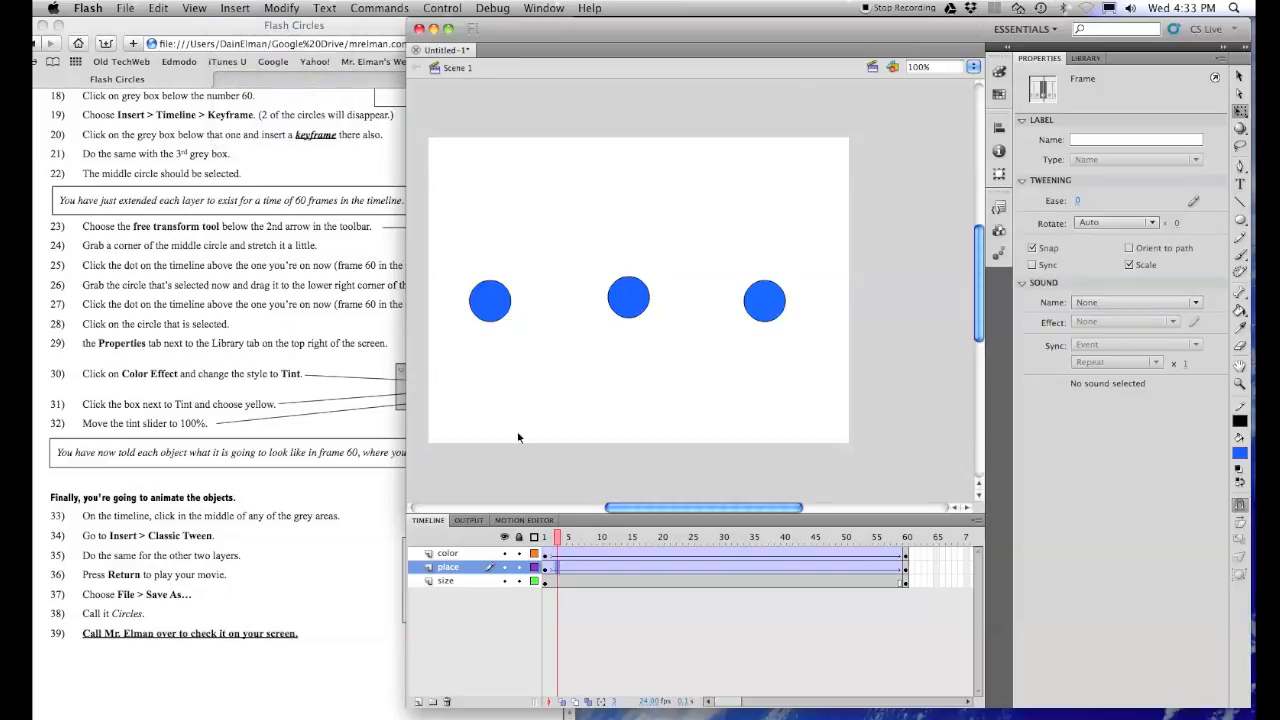
pyautogui.click(557, 581)
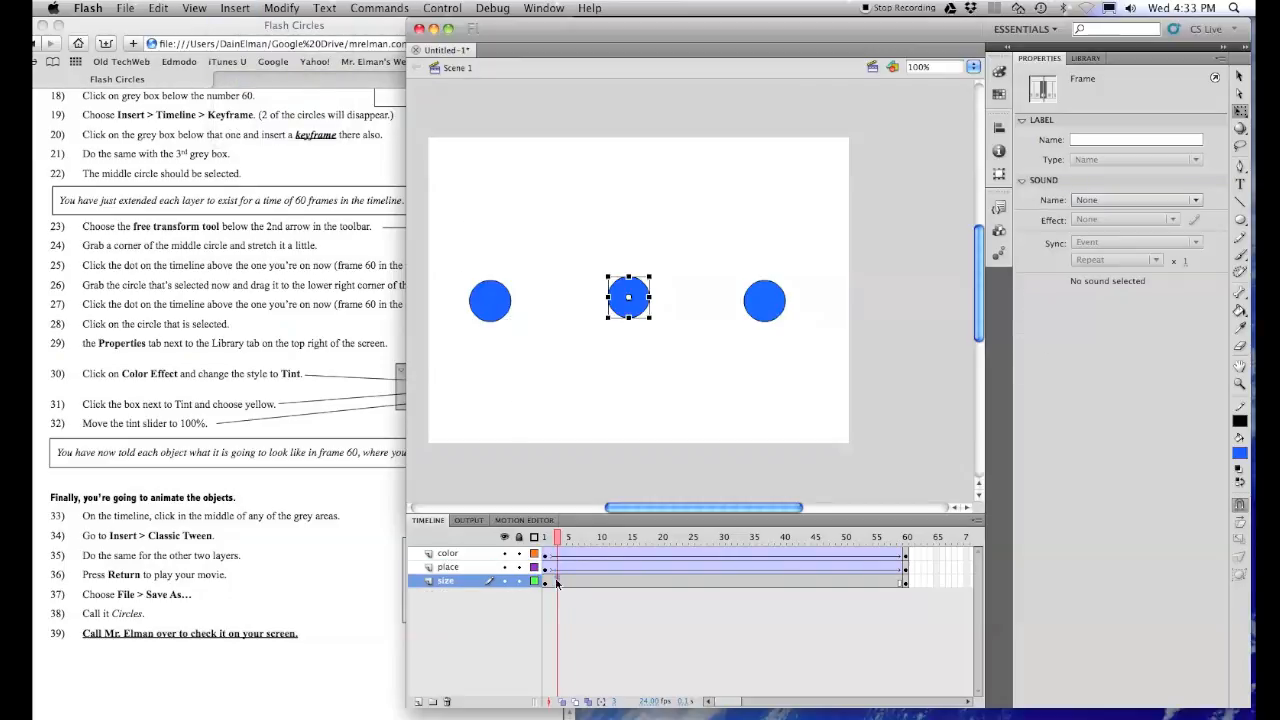
pyautogui.click(232, 6)
pyautogui.click(242, 77)
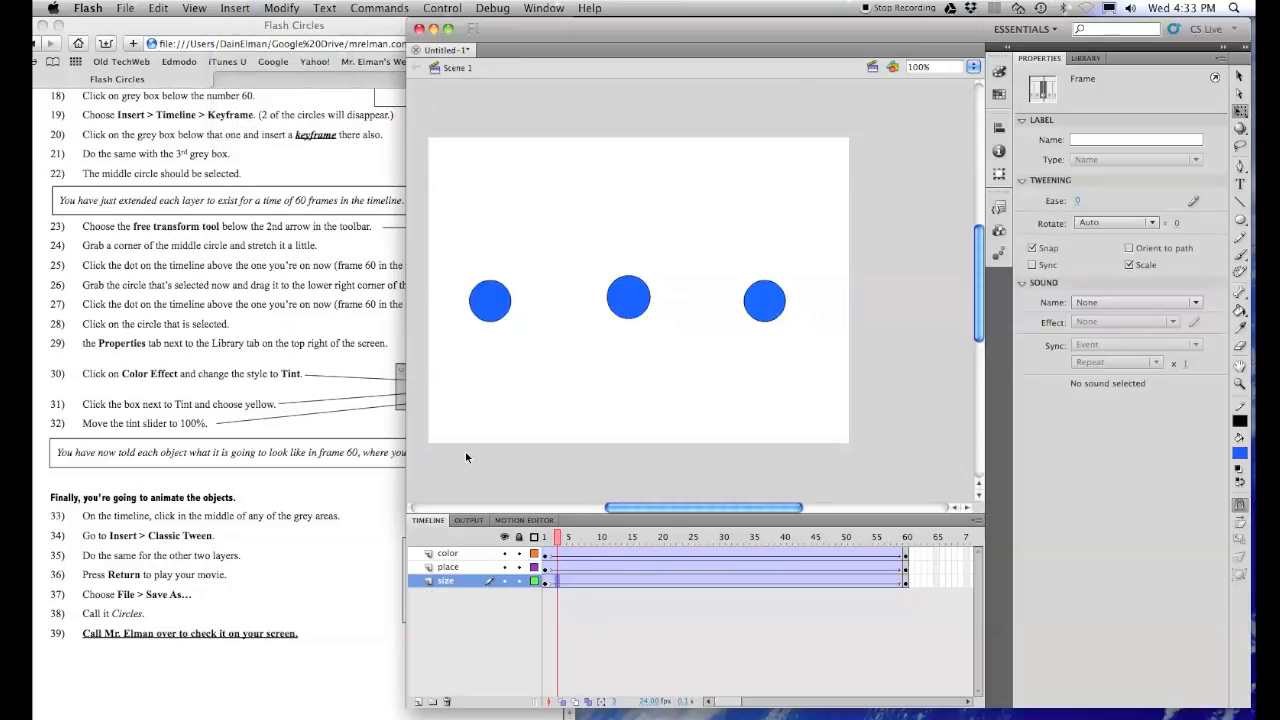
# Step: Return the playhead to frame 1 and play the movie to check the three tweened circles
pyautogui.click(546, 553)
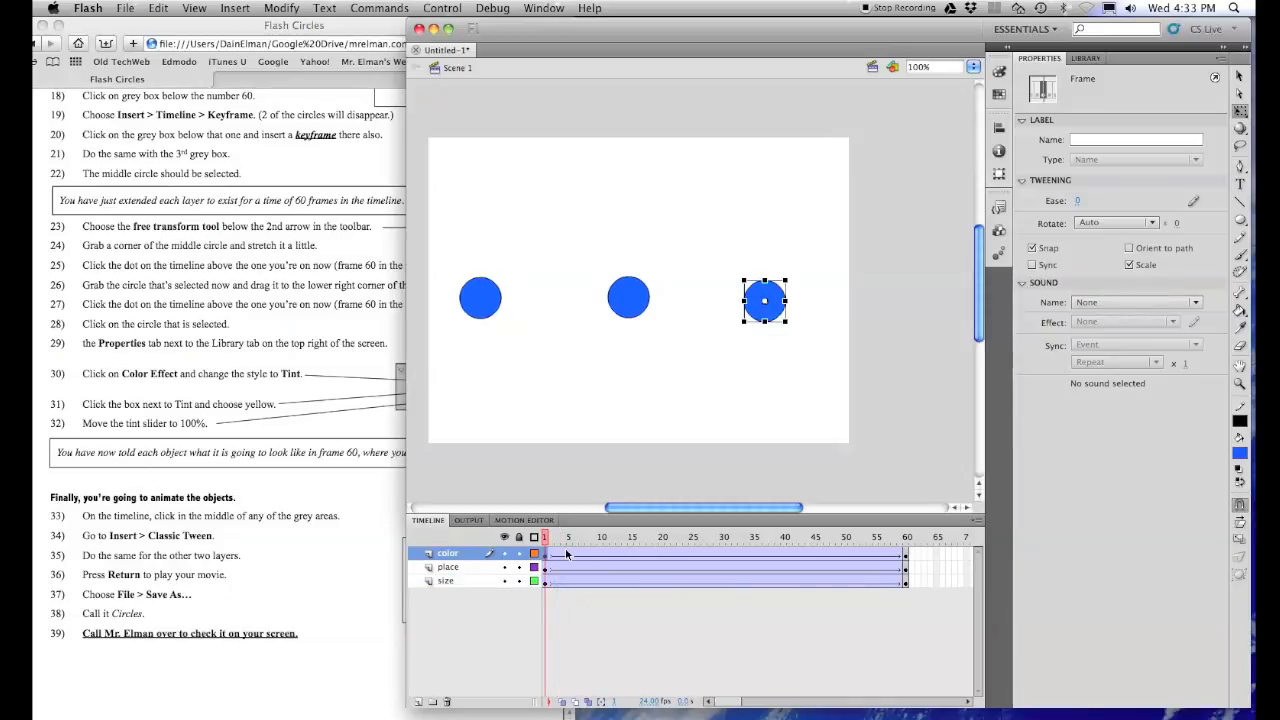
pyautogui.press('Return')
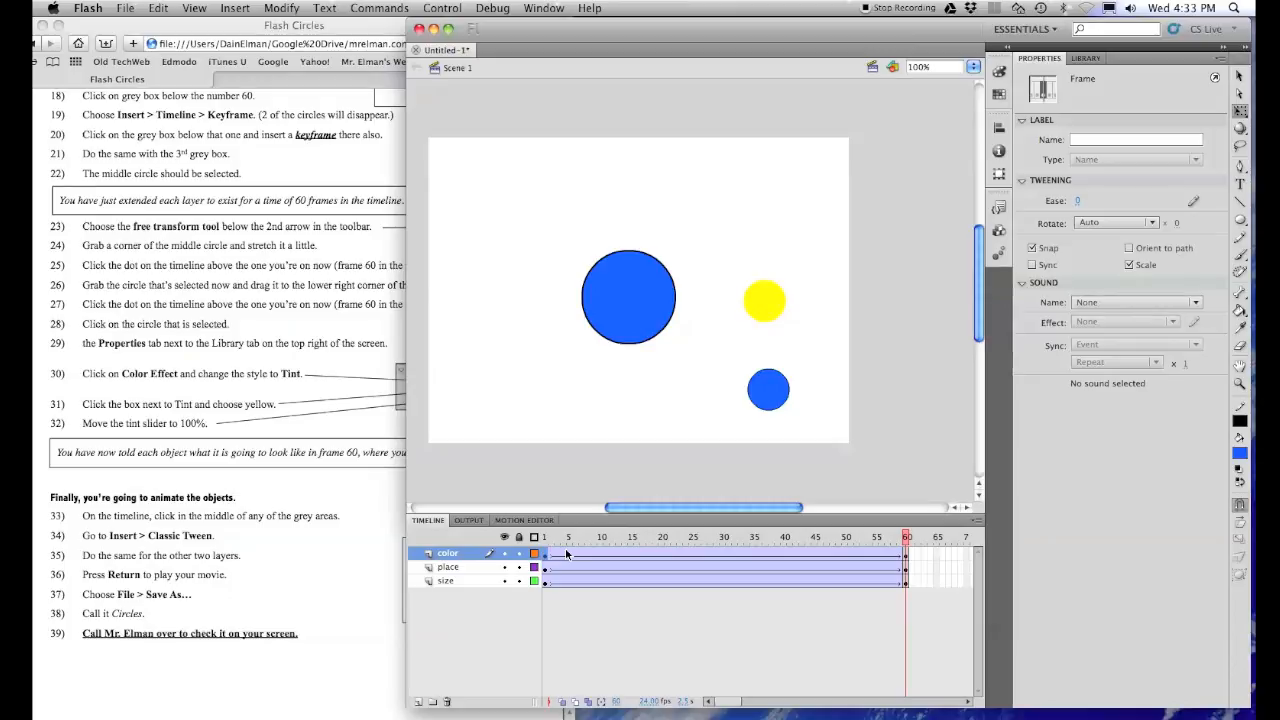
pyautogui.press('Return')
# Step: Save the Flash CS5 document in Documents, named with the teacher's surname followed by "circles", and switch to the worksheet in Safari
pyautogui.click(127, 8)
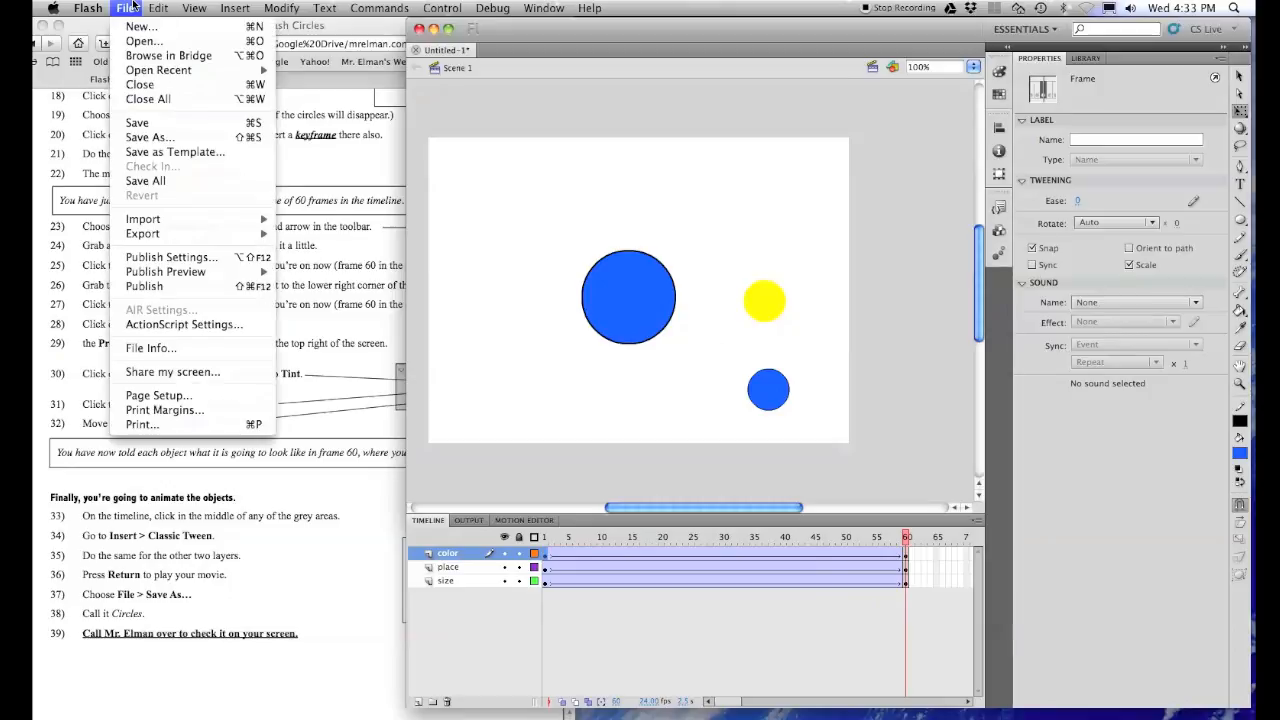
pyautogui.click(138, 137)
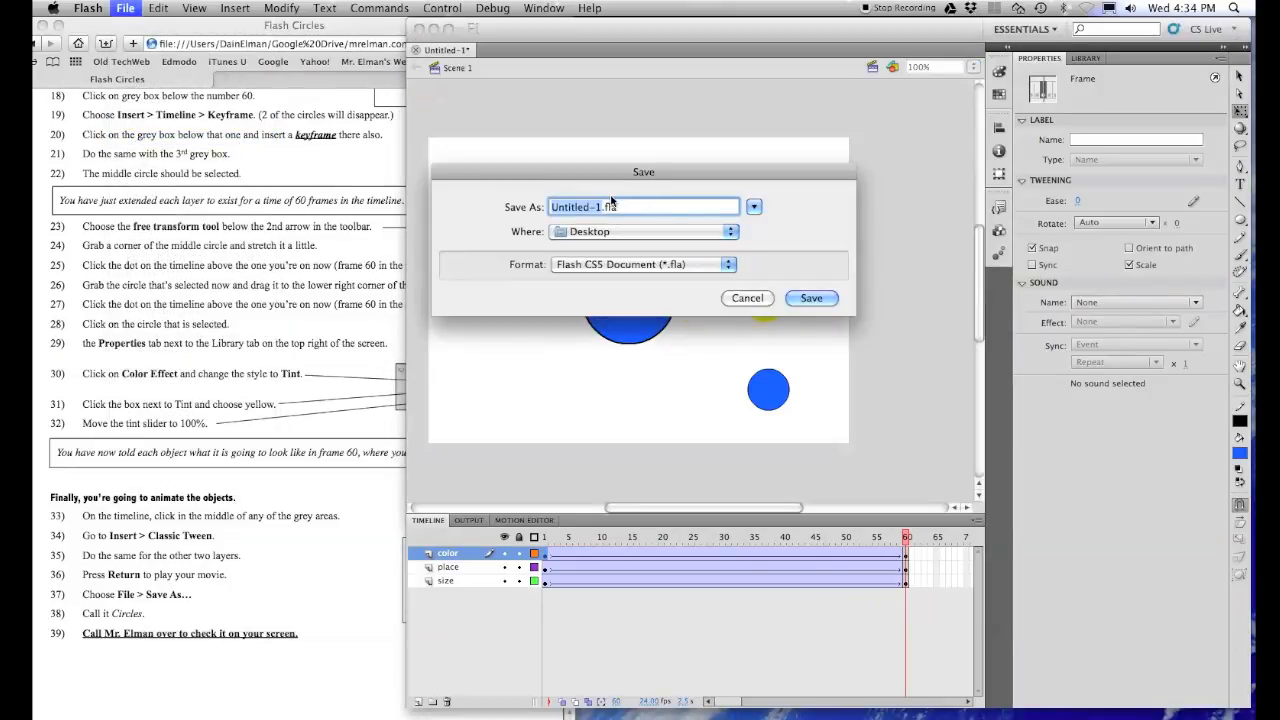
pyautogui.write('elman circles')
pyautogui.click(624, 237)
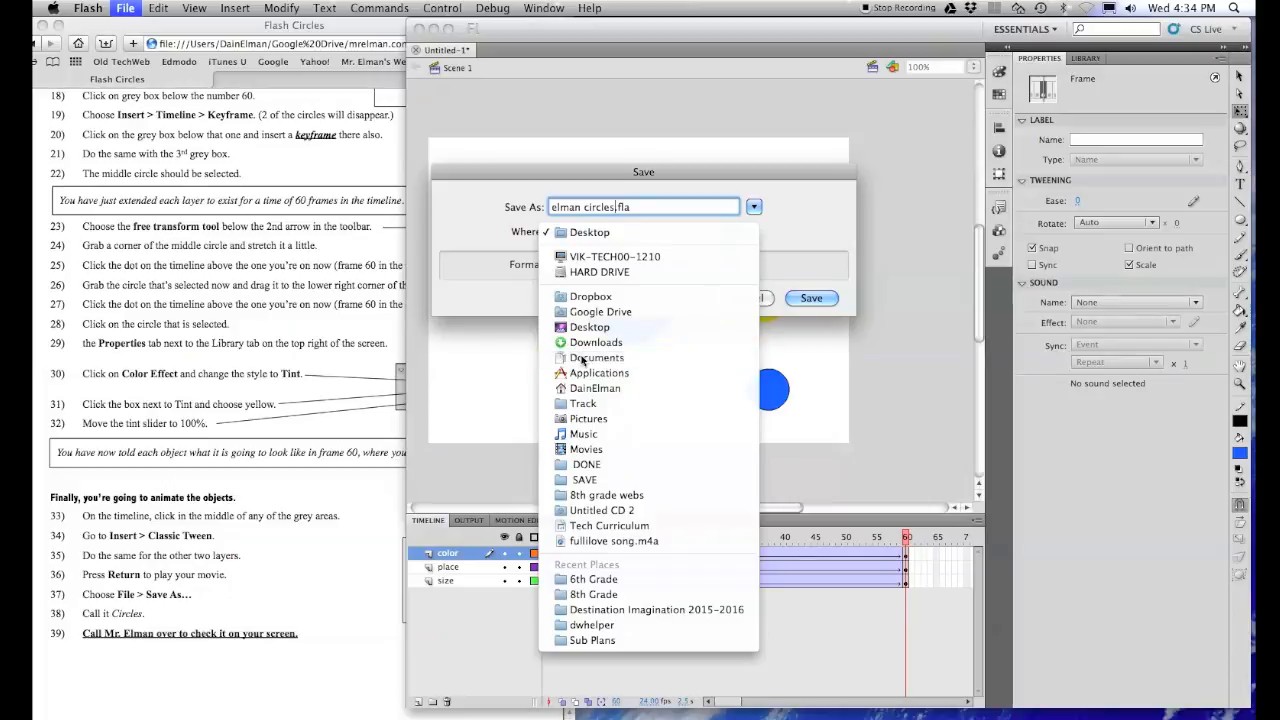
pyautogui.click(583, 361)
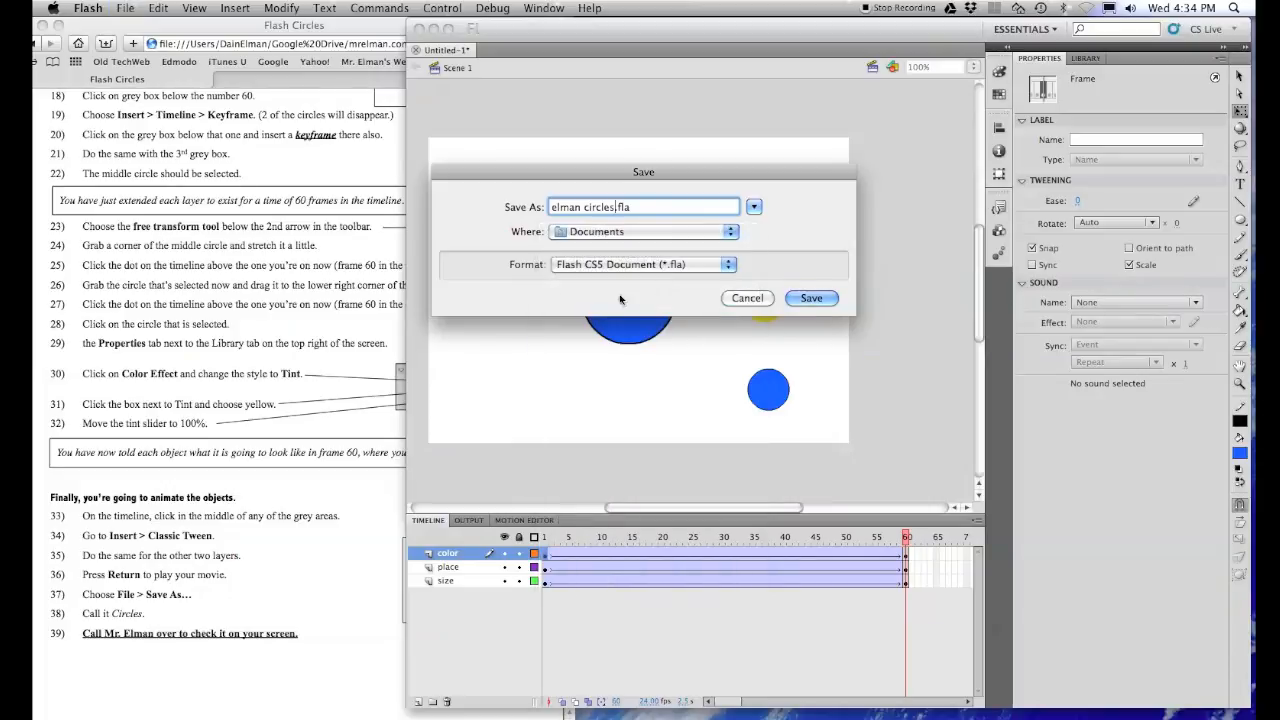
pyautogui.click(810, 298)
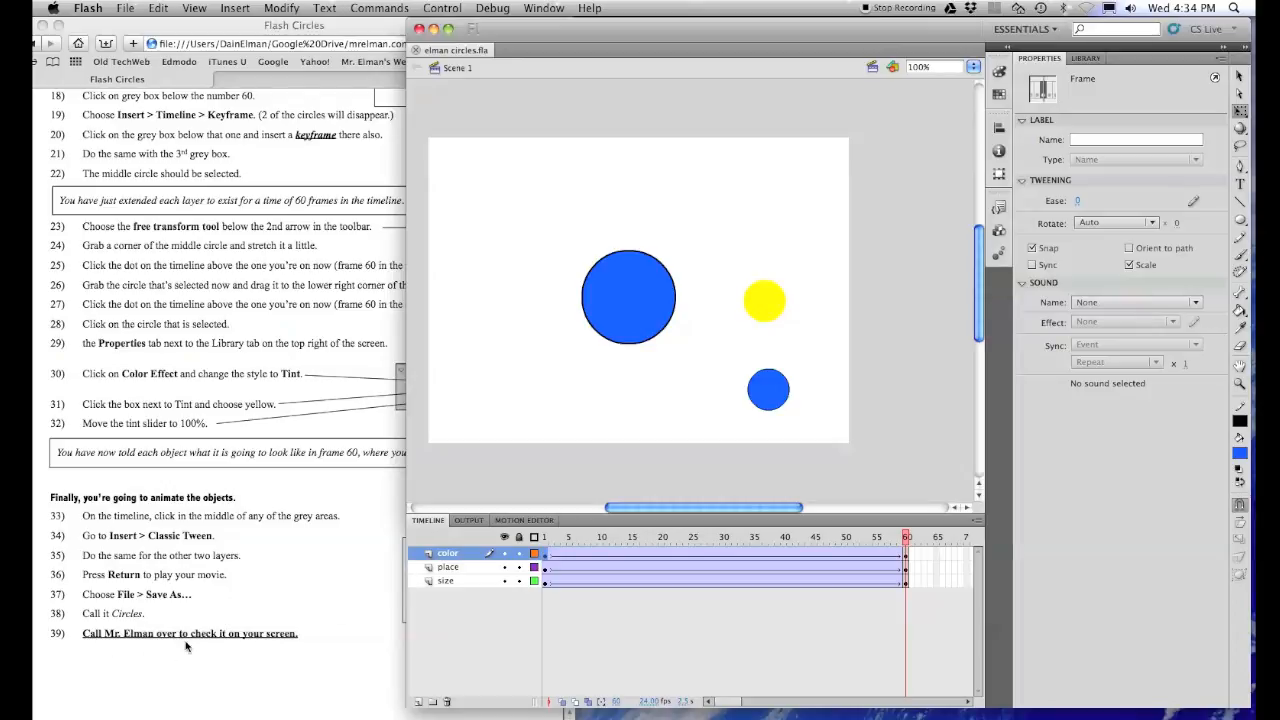
pyautogui.click(298, 632)
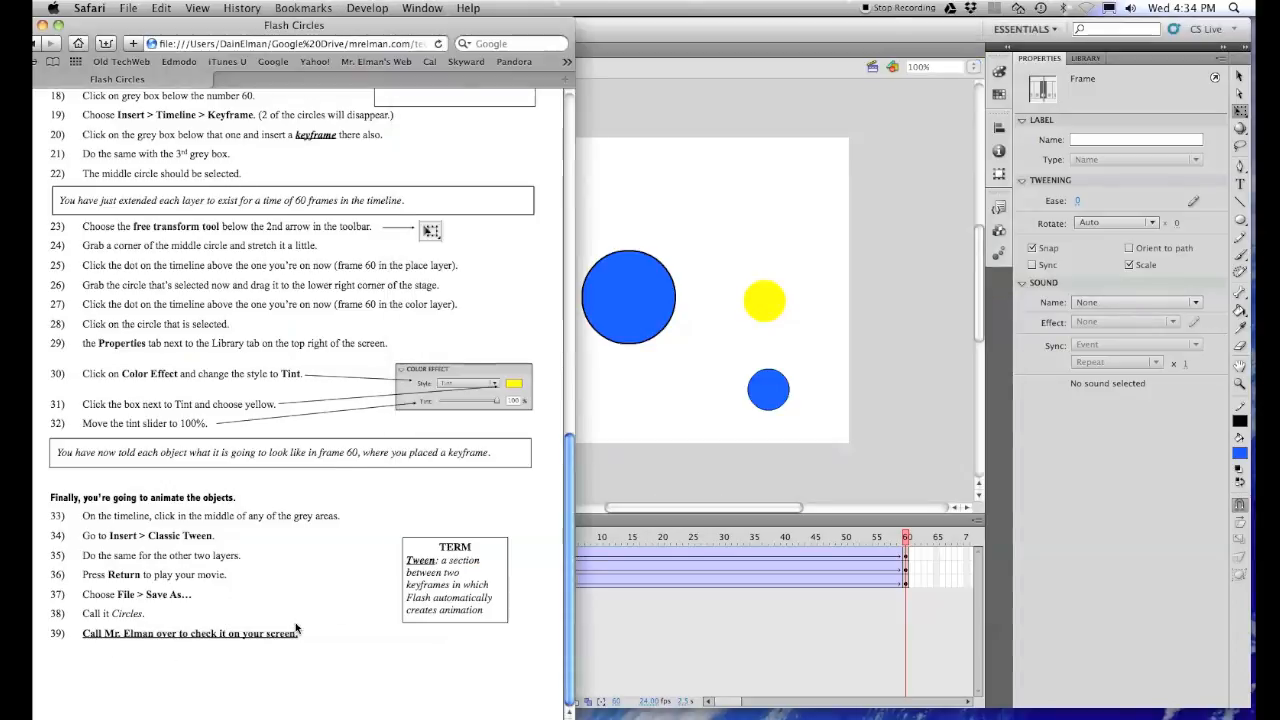